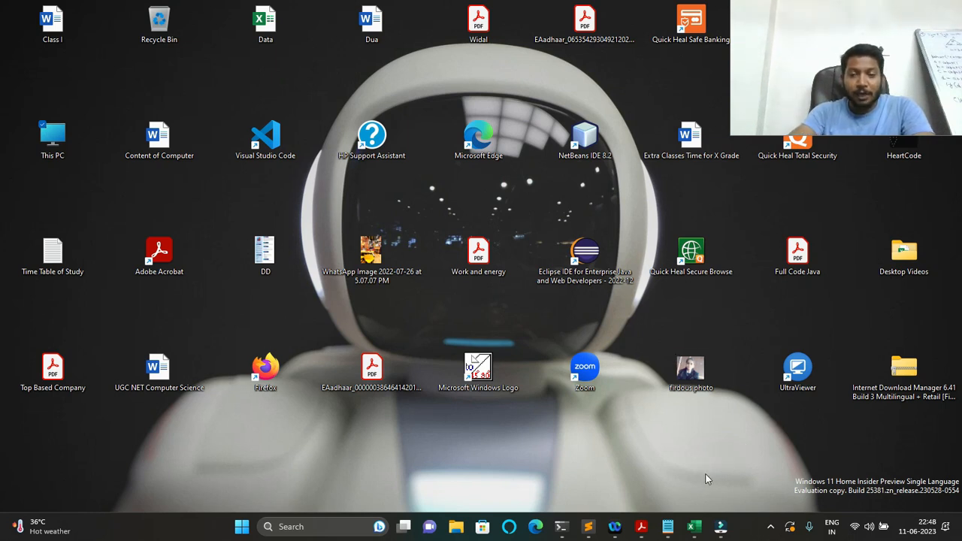
Switch to the Book1 workbook in Excel with its window maximized and select the employee table A1:D6
left_click(694, 526)
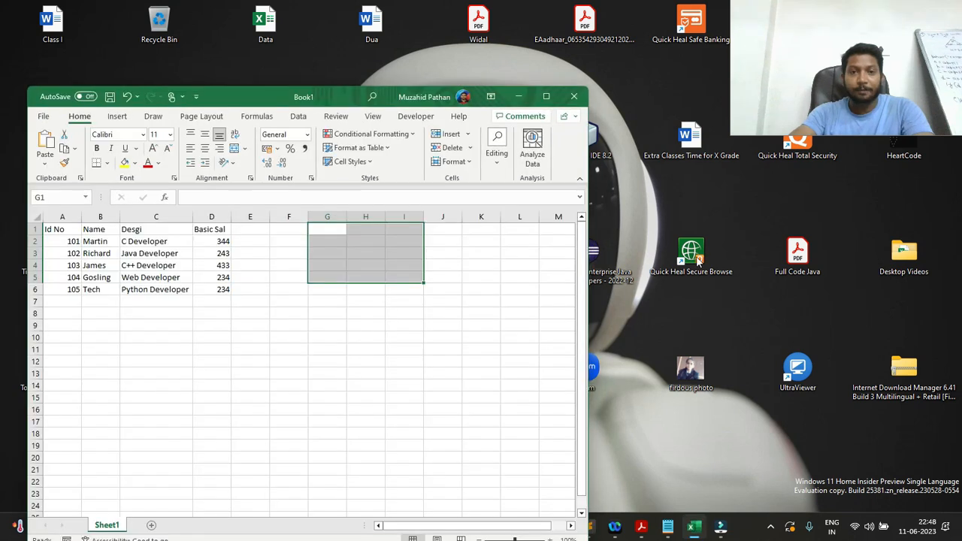
left_click(547, 96)
left_click(219, 260)
left_click_drag(28, 141, 188, 212)
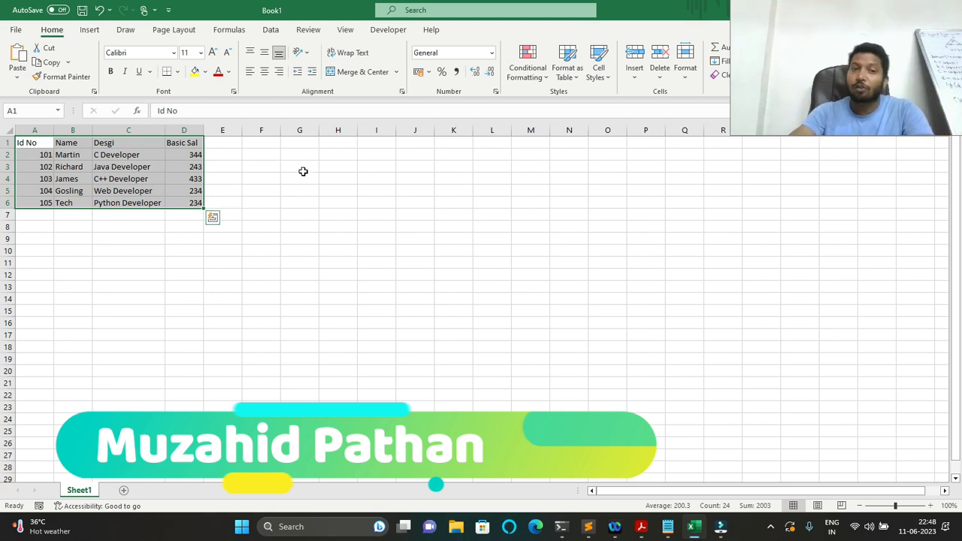
Enter the headers "Id No" in G1 and "Basic Sal" in H1 for a lookup area
left_click(301, 140)
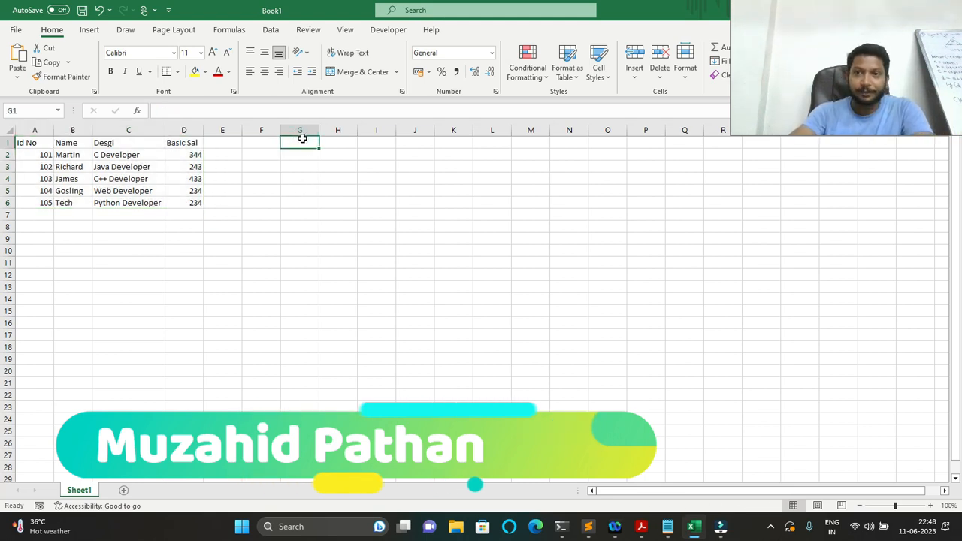
type("I")
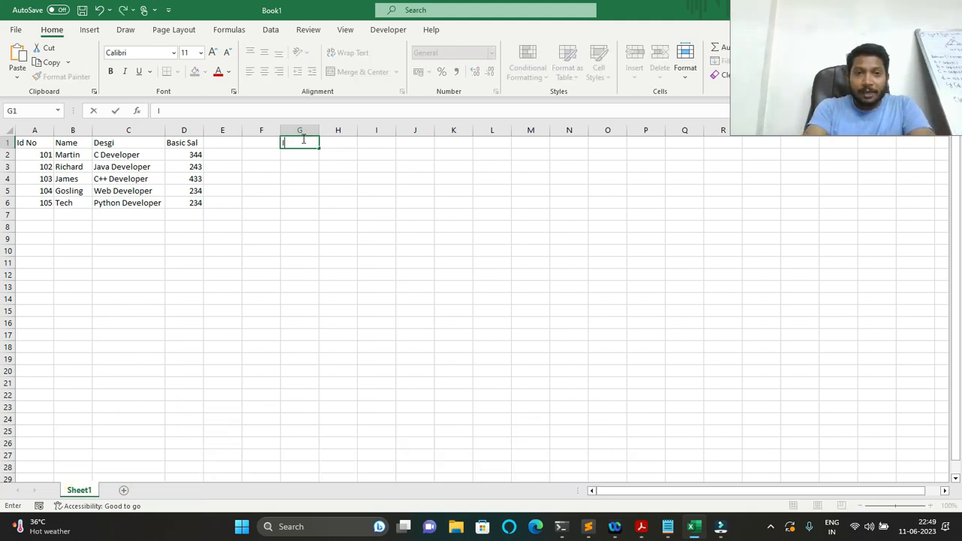
type("d No")
key("Tab")
type("Basic Sal")
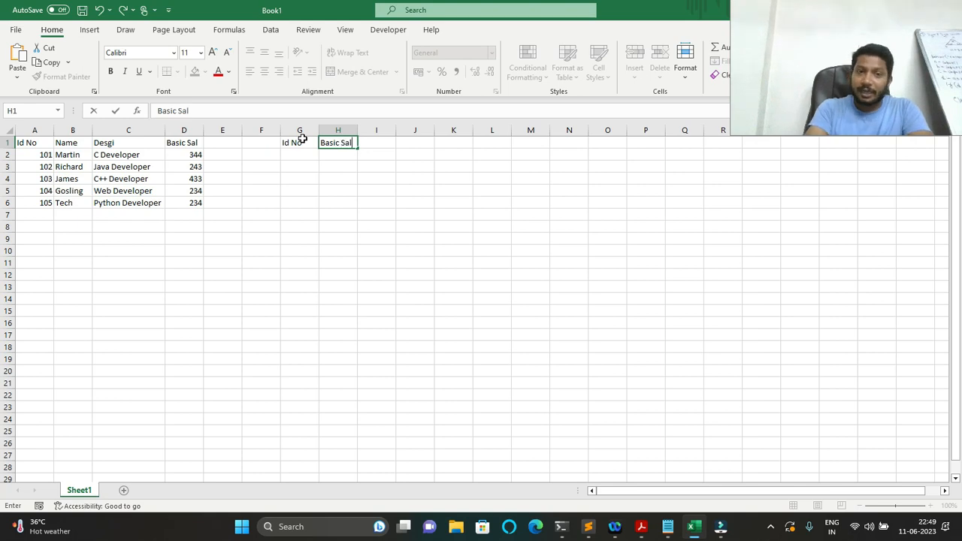
key("Return")
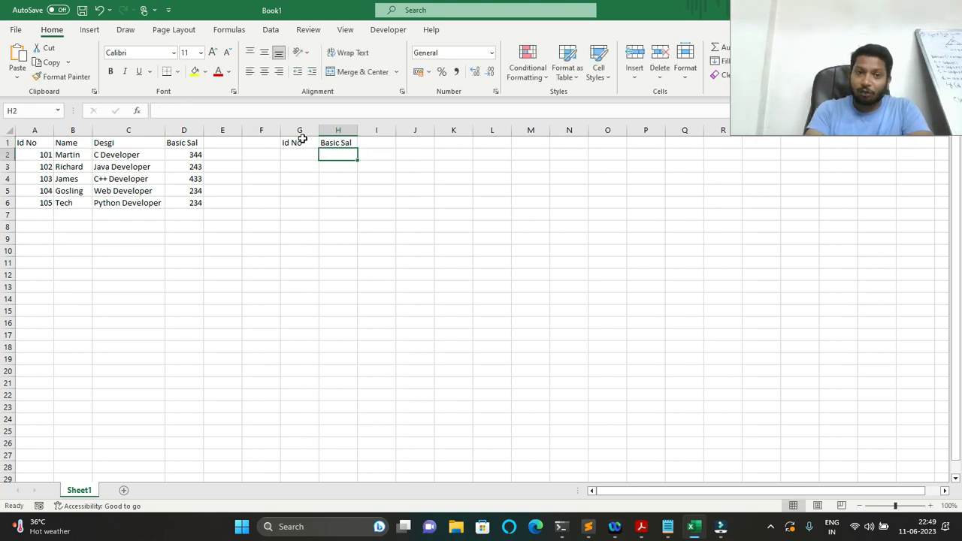
Enter 101 as the lookup Id No in G2
key("Left")
type("1")
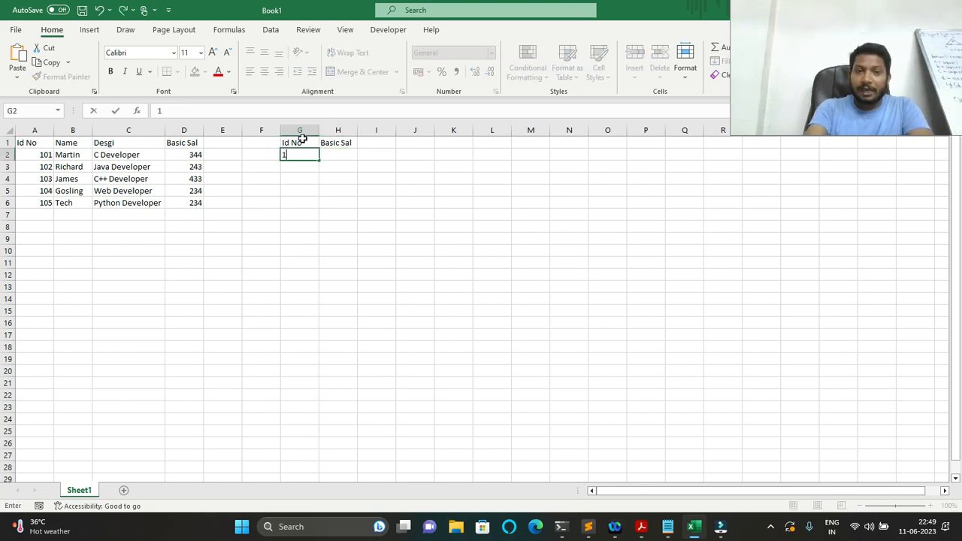
type("00")
key("BackSpace")
type("1")
key("Tab")
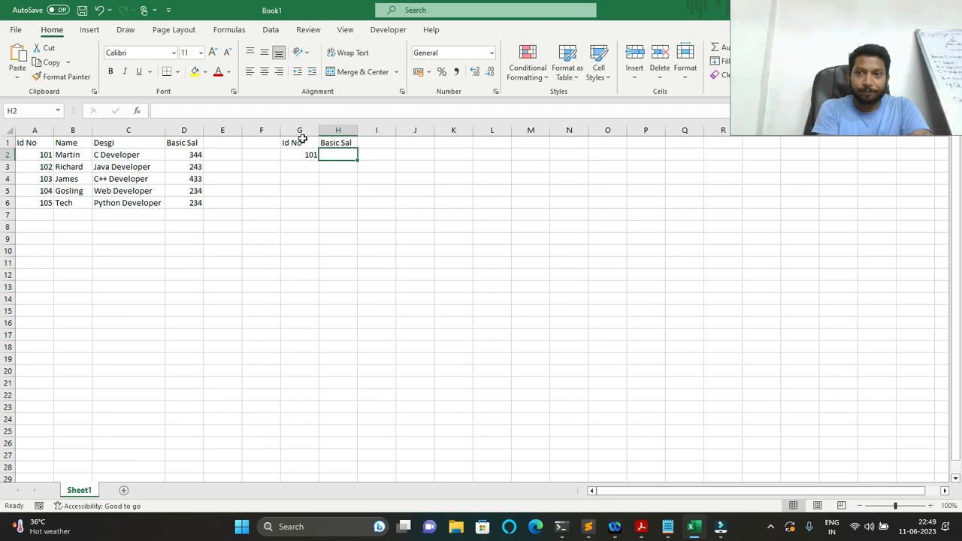
Enter the formula =VLOOKUP(G2,A1:D6,4,0) in H2 to look up the basic salary by Id No
type("=vl")
key("Tab")
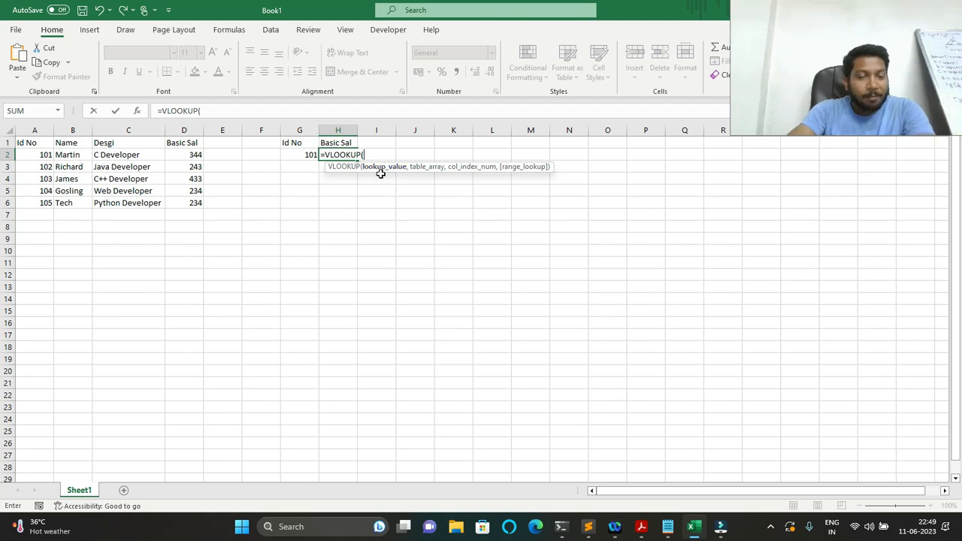
left_click(298, 155)
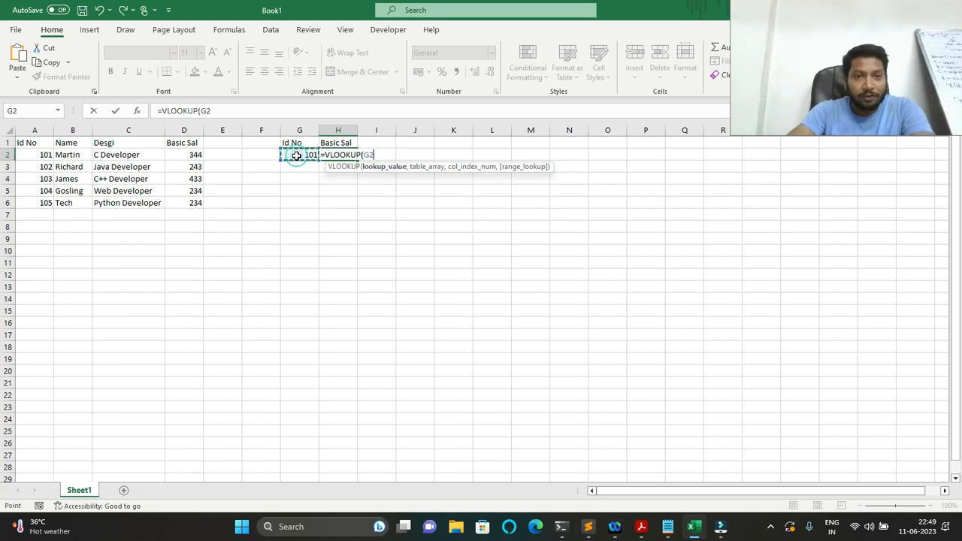
type(",")
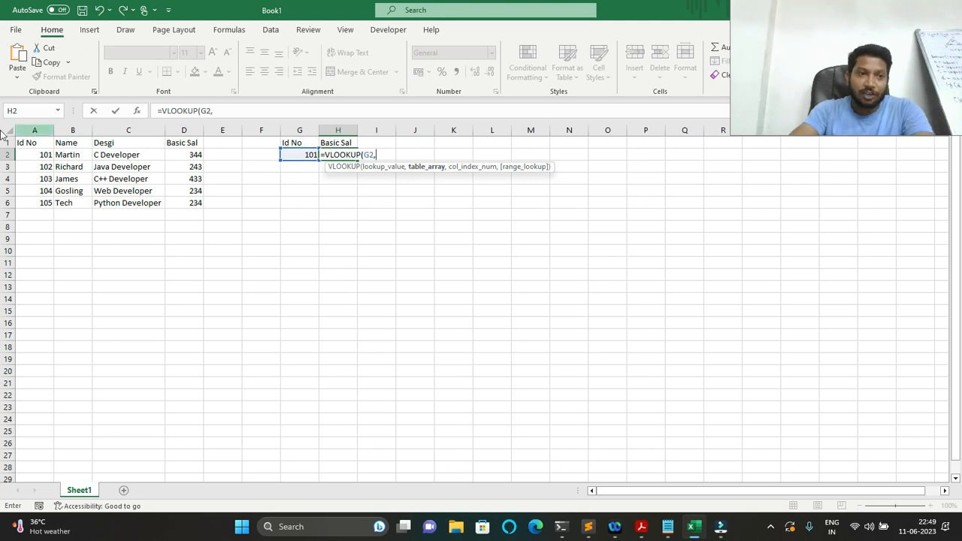
left_click_drag(26, 143, 174, 202)
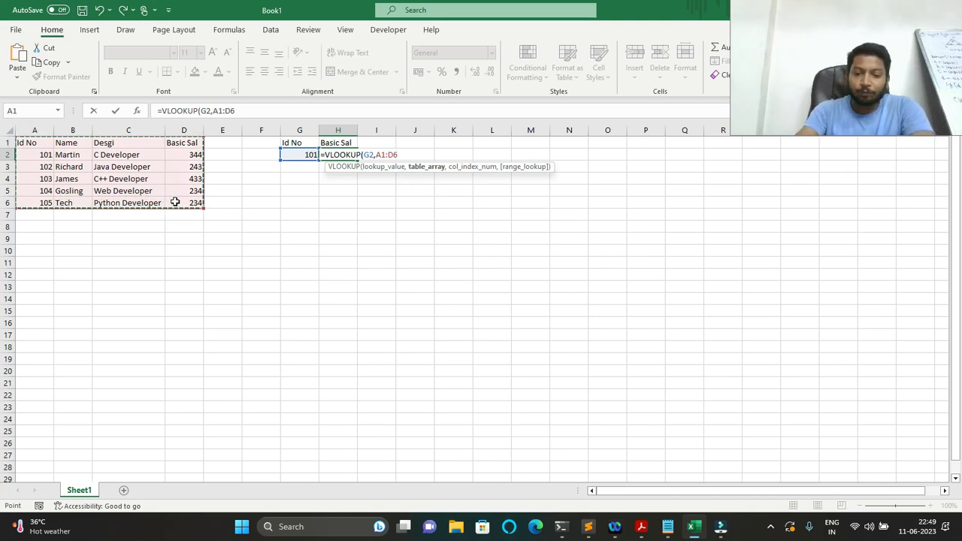
type(",4")
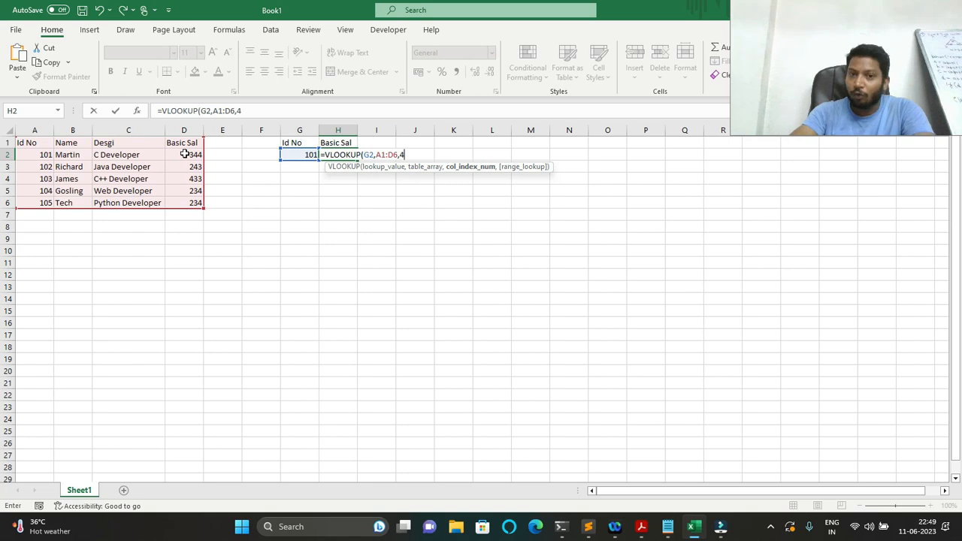
type(",")
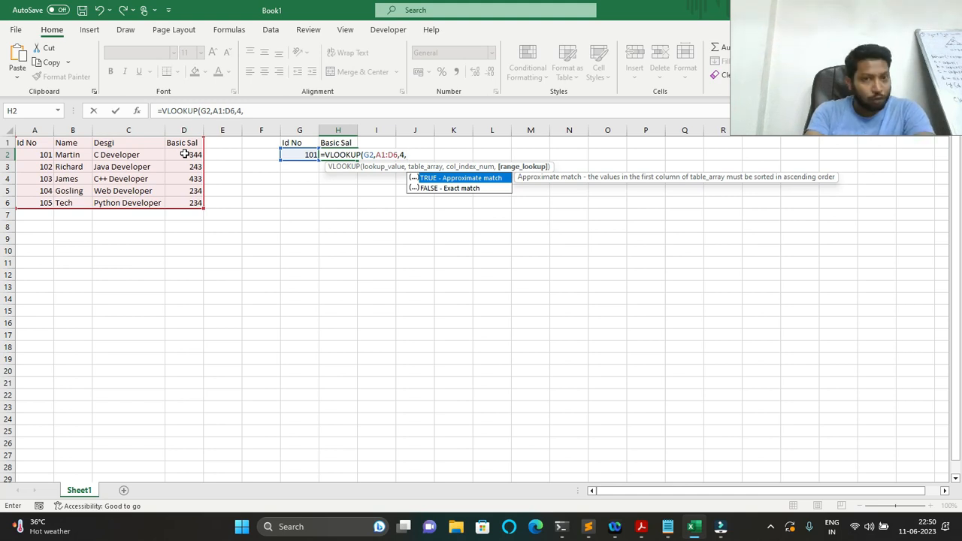
type("0")
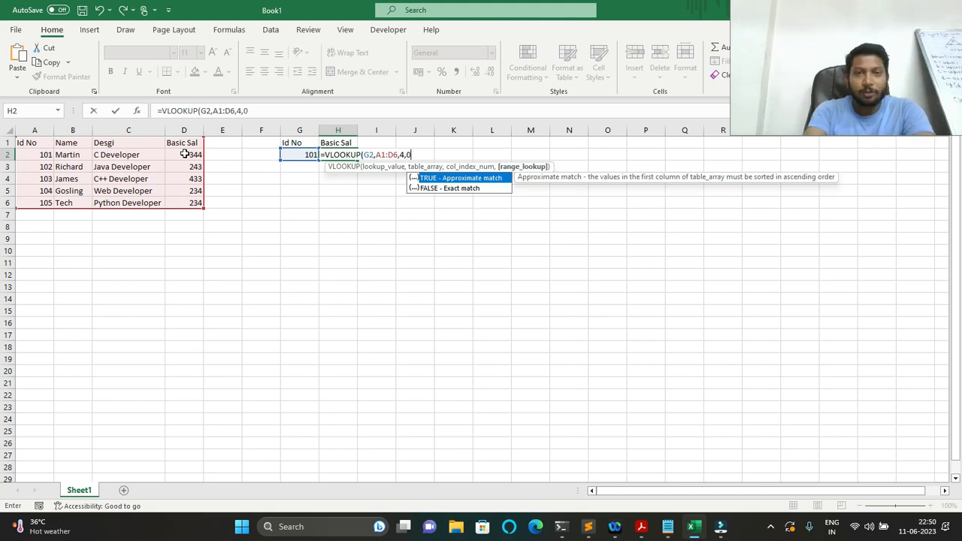
type(")")
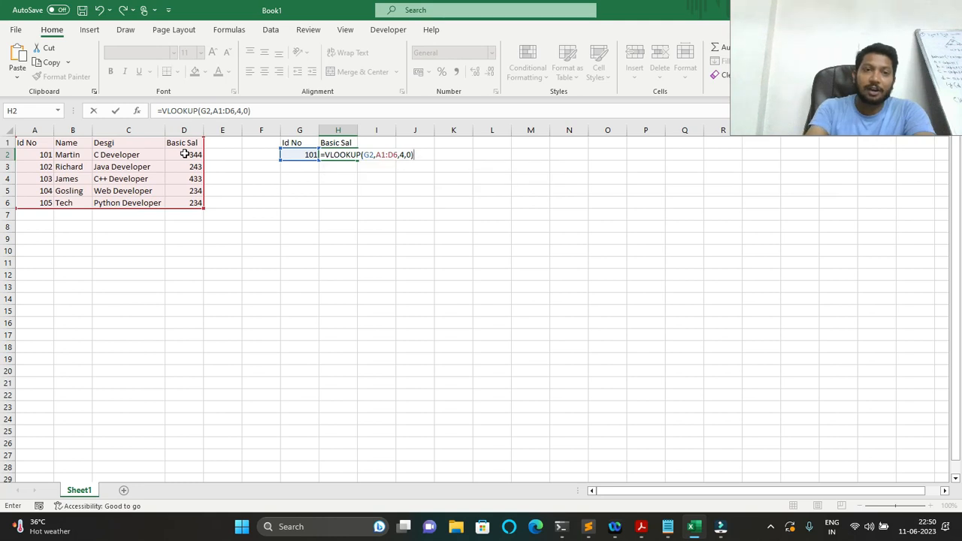
key("Return")
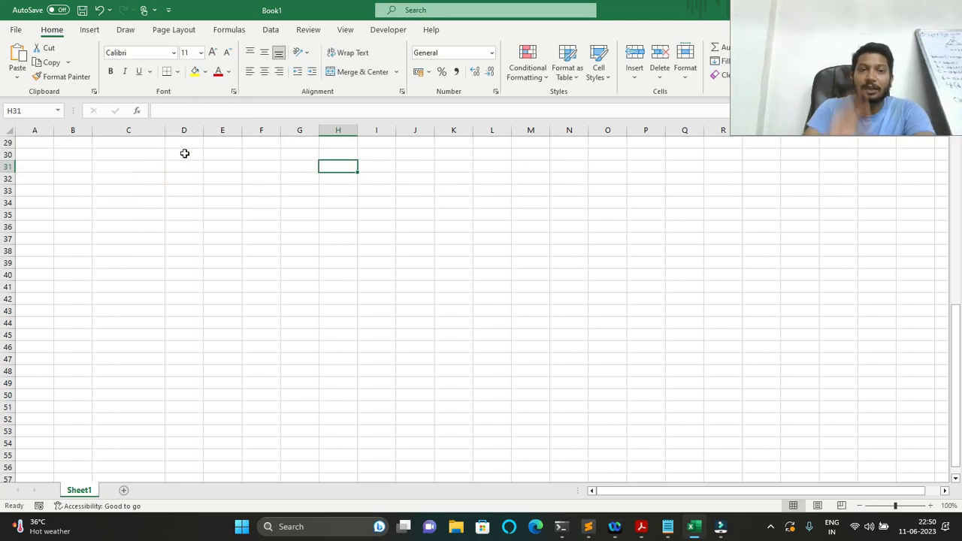
key("Down")
key("Down")
key("Down")
key("Down")
key("Down")
key("Down")
key("Down")
key("Down")
key("Down")
key("Down")
key("Down")
key("Down")
key("Down")
key("Down")
key("Down")
key("Down")
key("Down")
key("Down")
key("Down")
key("Down")
scroll(109, 182, "up", 3)
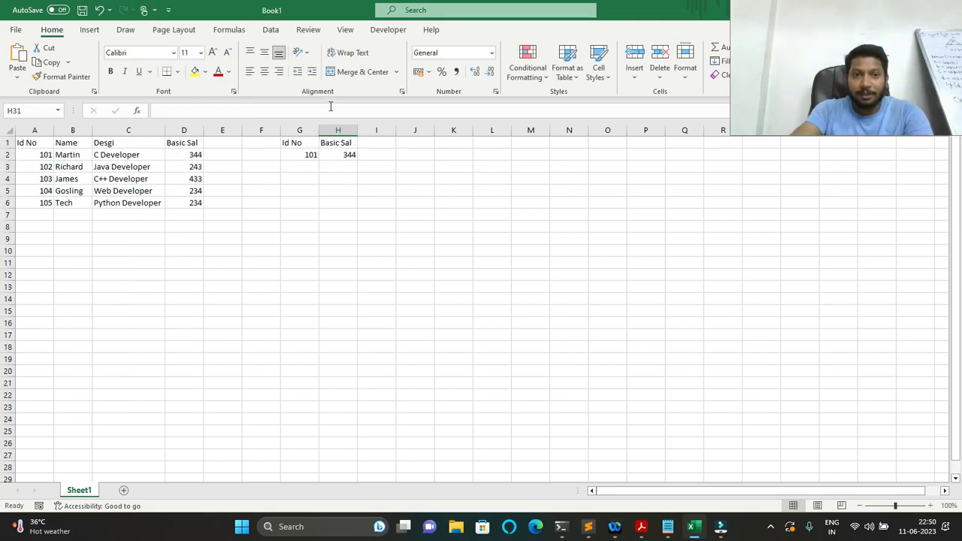
Compare the lookup result in H2 with the matching Basic Sal entry in D2 of the employee table
left_click(294, 156)
left_click(335, 154)
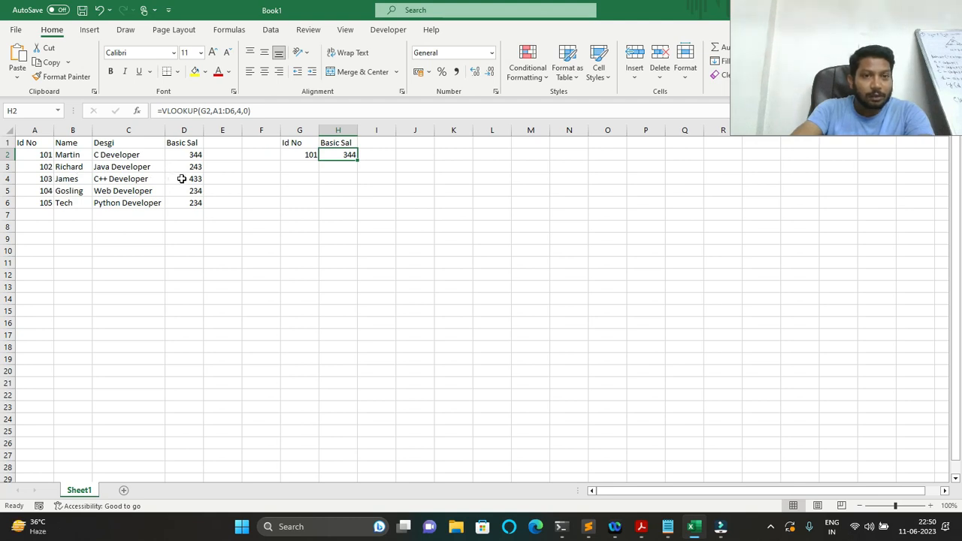
left_click(184, 154)
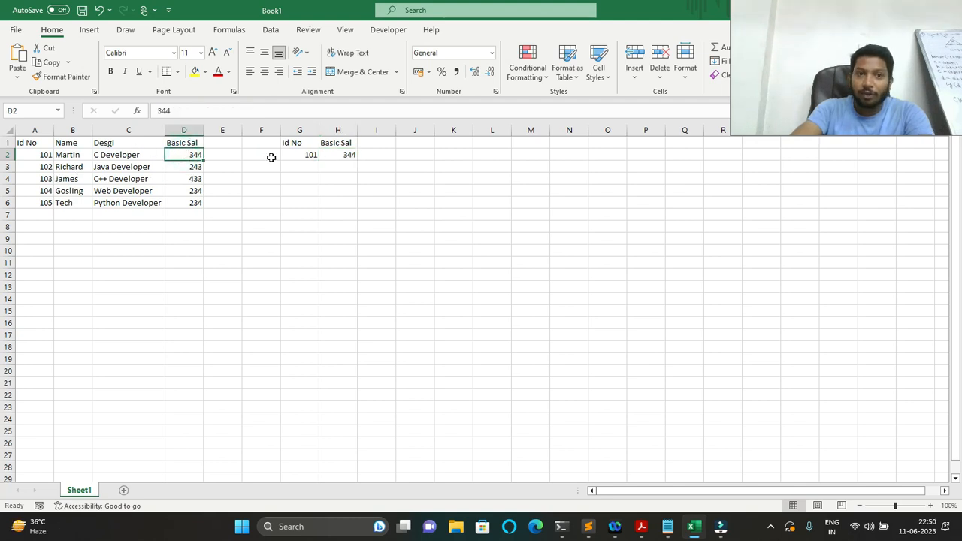
Change the lookup Id No in G2 to 102
left_click(309, 153)
type("102")
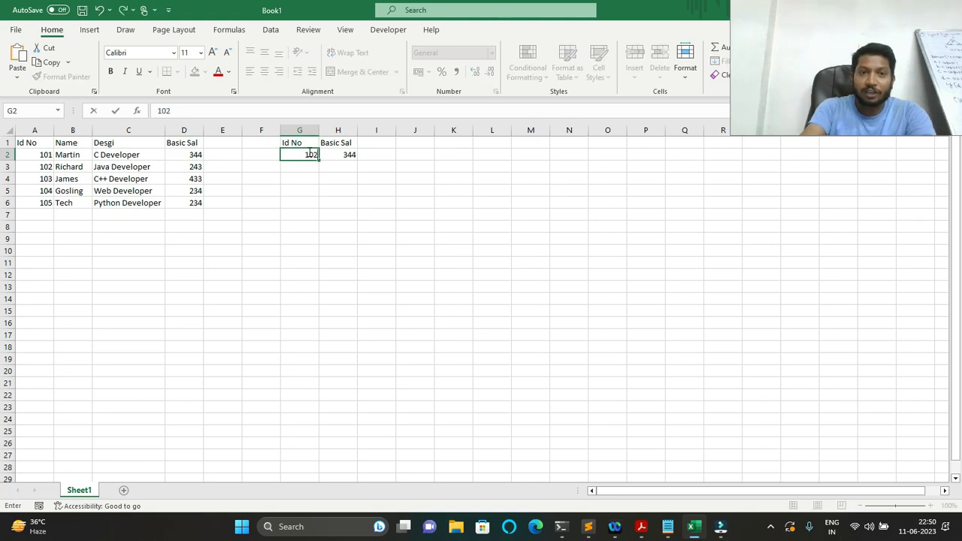
key("Return")
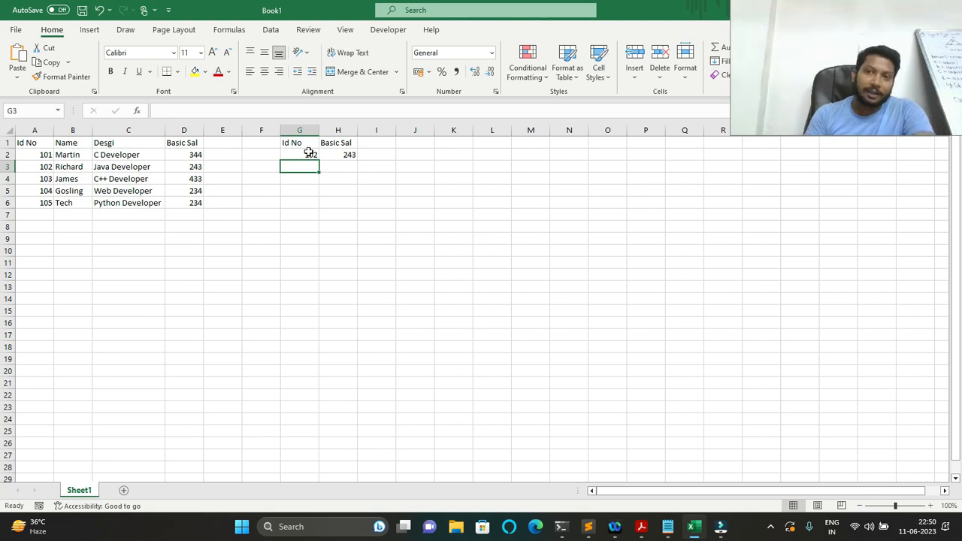
left_click_drag(30, 146, 148, 221)
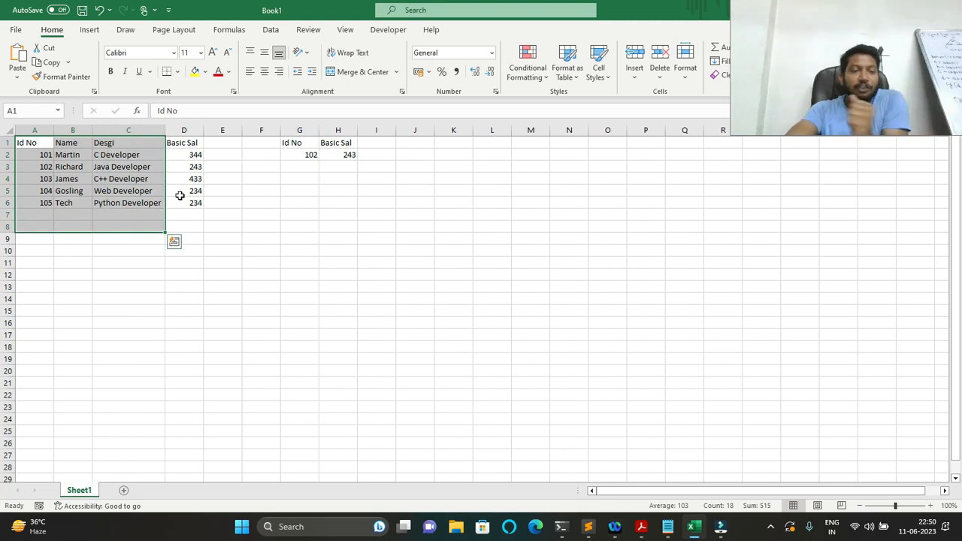
left_click(181, 191)
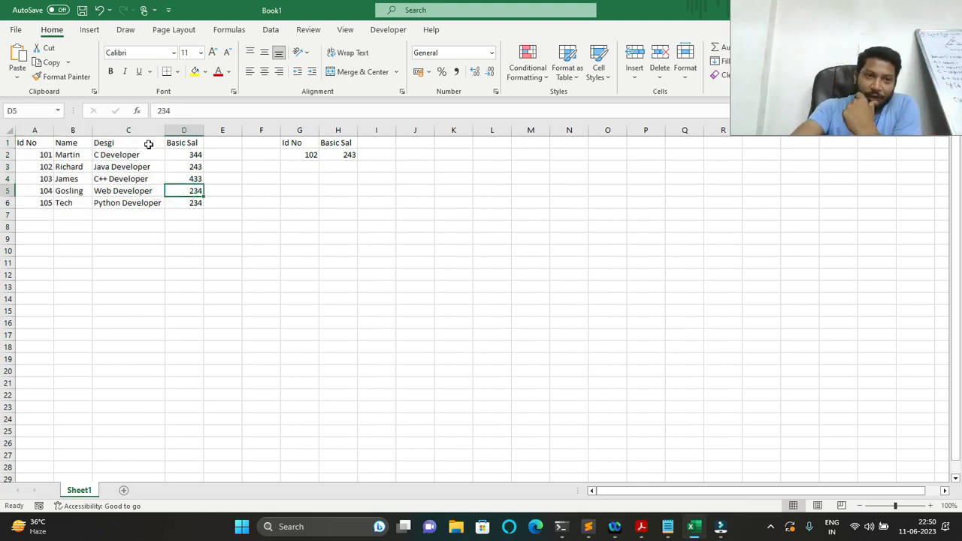
left_click(128, 130)
left_click(129, 144)
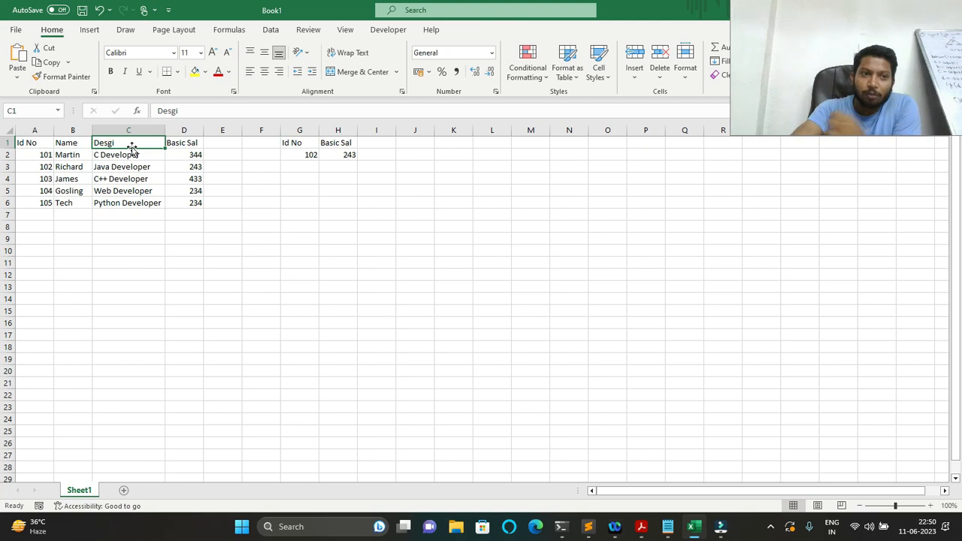
Insert an entire blank column between the Name and Desgi columns of the employee table
left_click(132, 166)
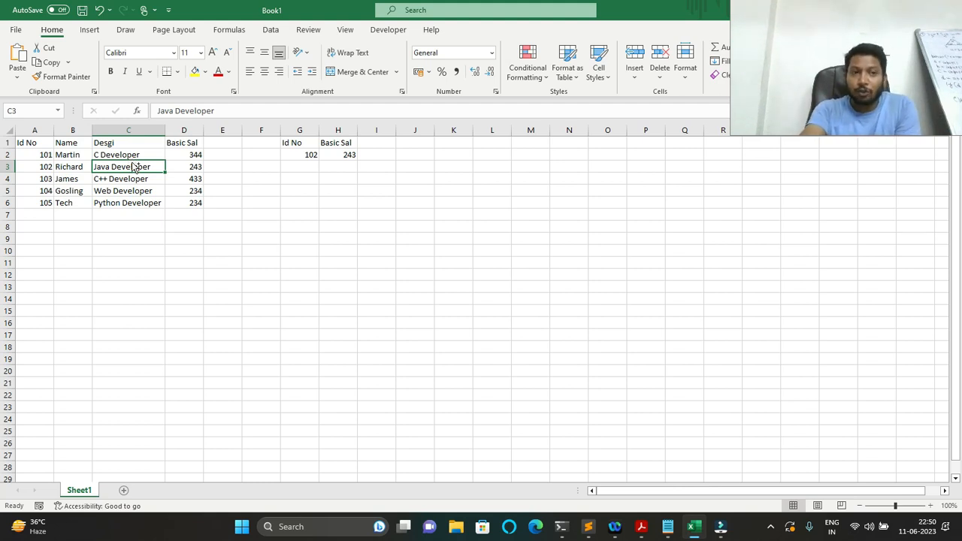
key("ctrl+shift+plus")
key("Down")
key("Down")
key("Down")
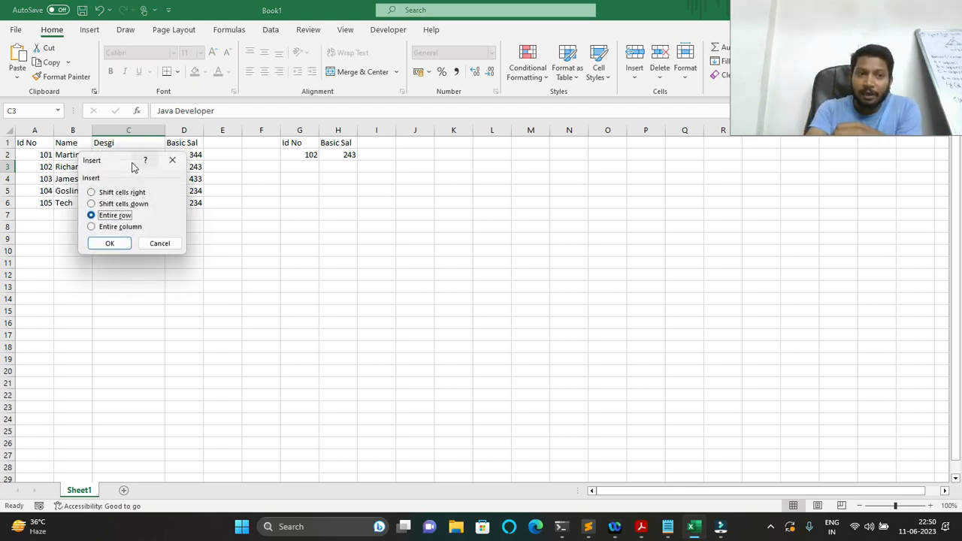
left_click(109, 244)
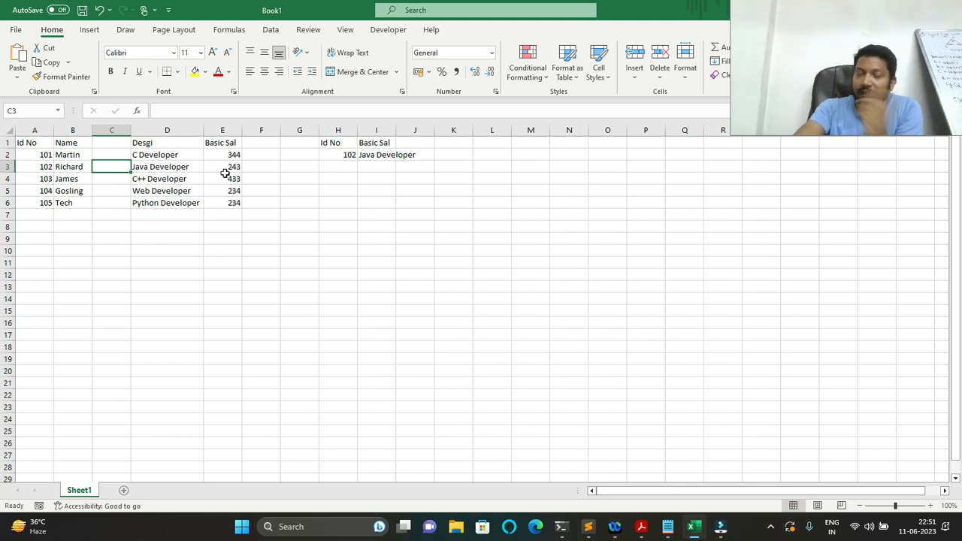
Inspect the VLOOKUP formula in I2, including its table range and column index, leaving it as it is
left_click(379, 154)
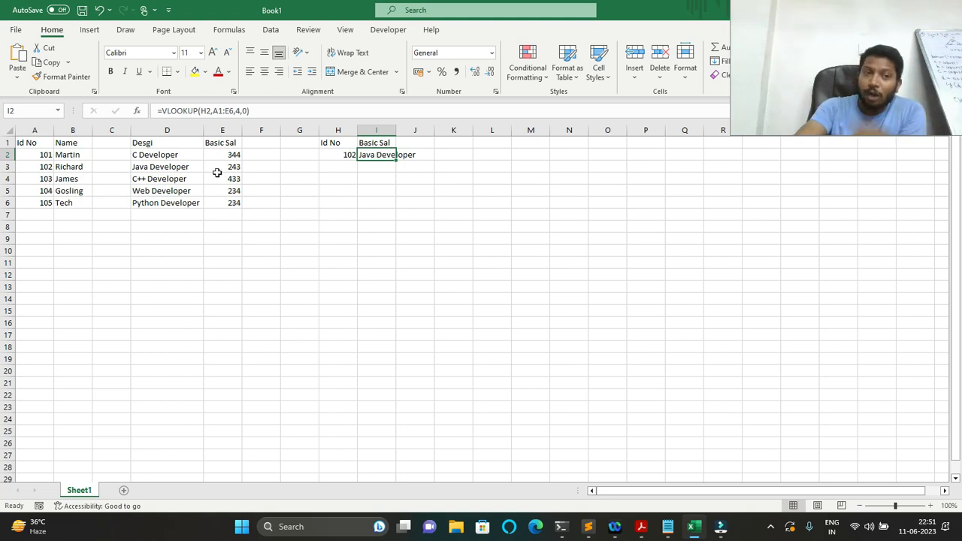
double_click(362, 154)
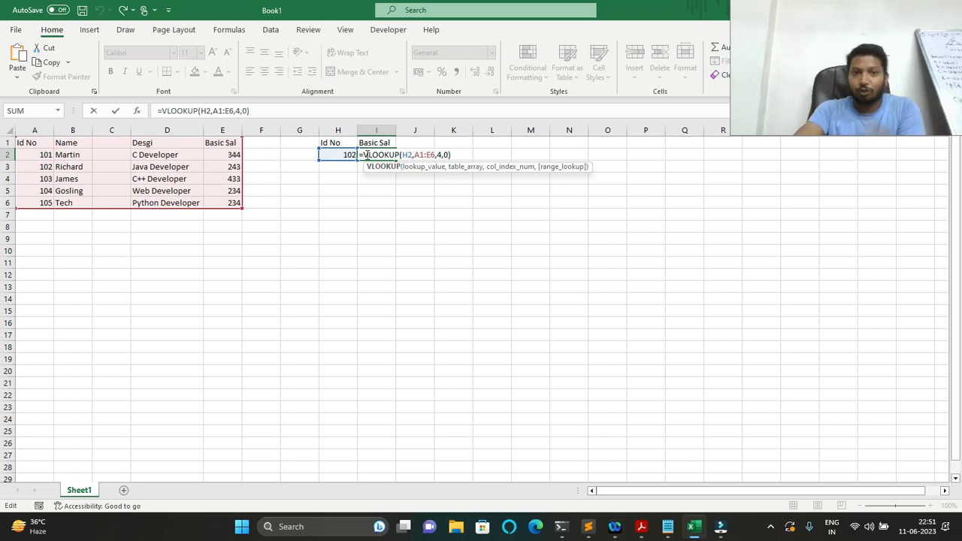
key("ctrl+Return")
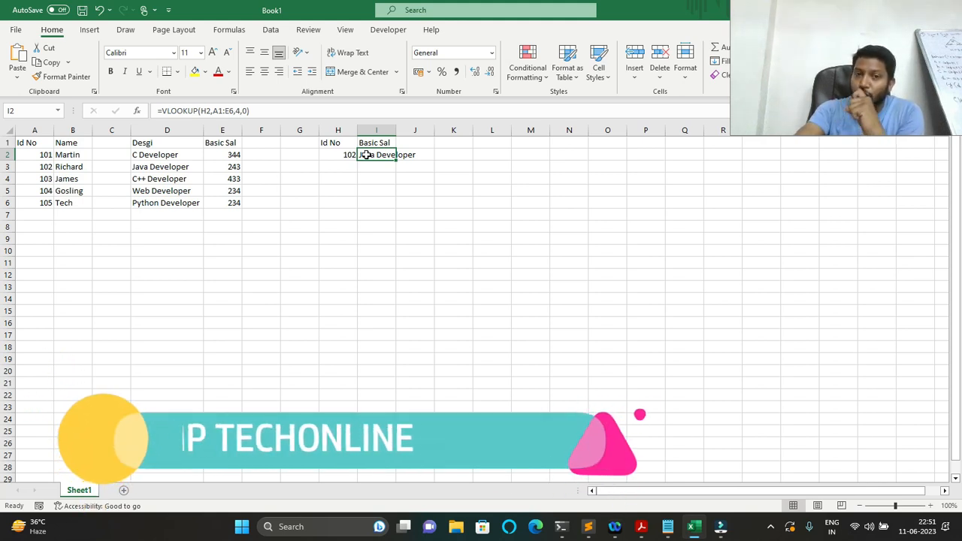
left_click(339, 194)
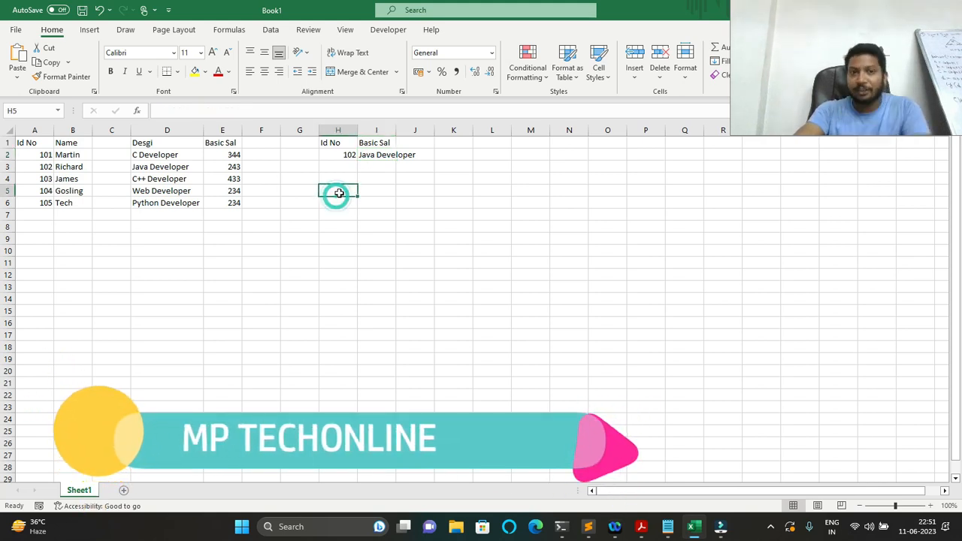
type("Id No")
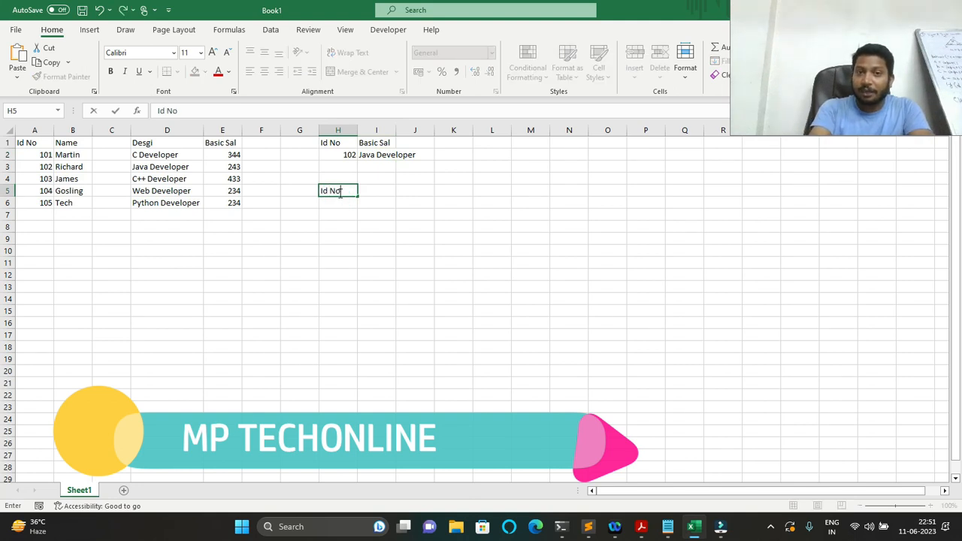
key("Escape")
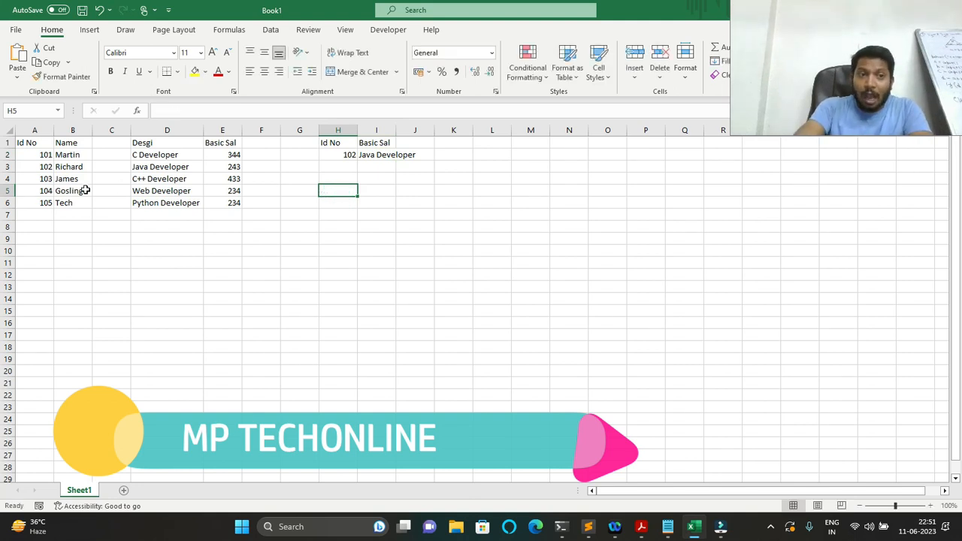
left_click(327, 156)
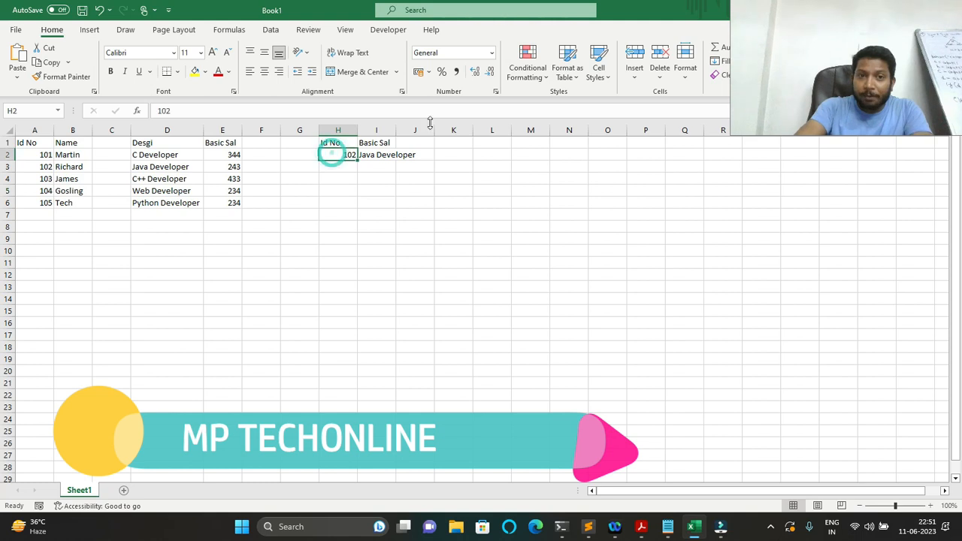
Change the lookup Id No in H2 to 106 and check the lookup result in I2
type("106")
key("Return")
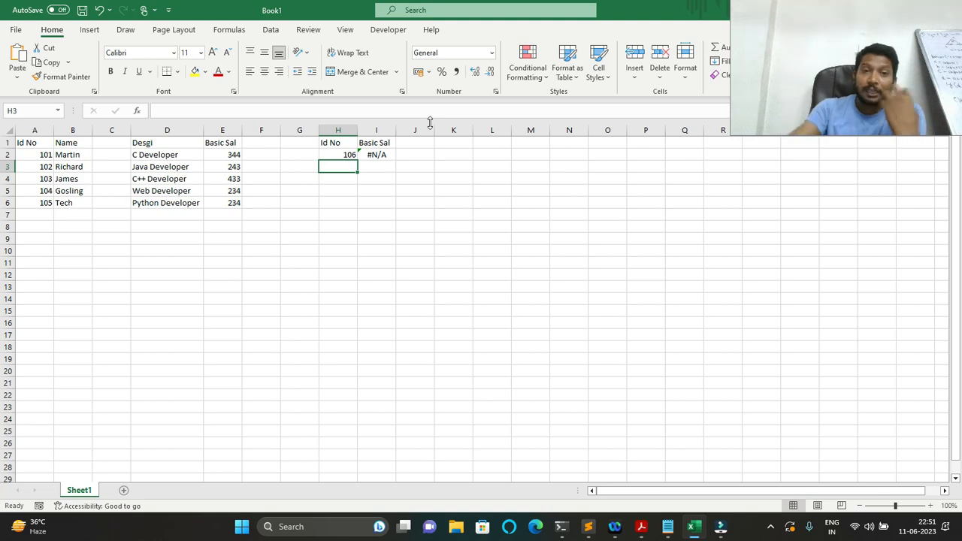
left_click(366, 155)
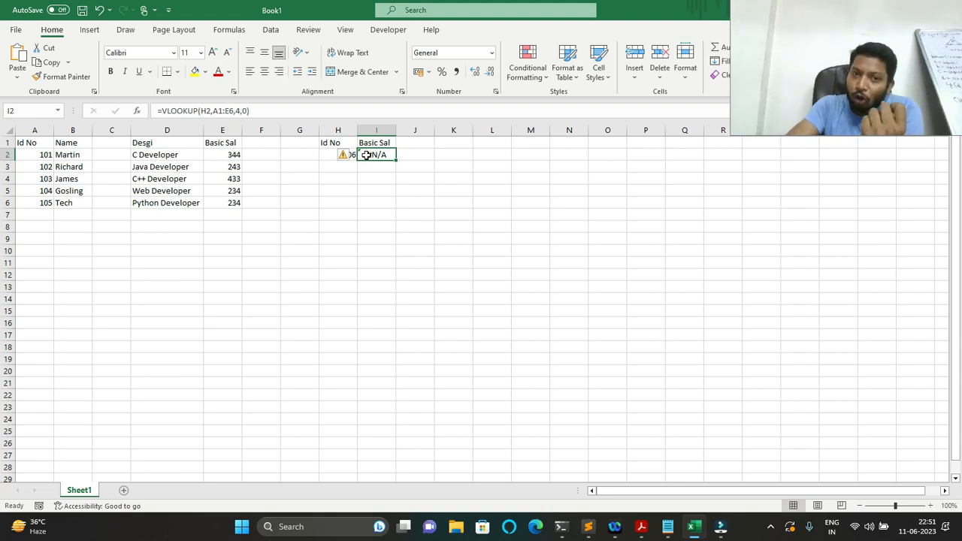
Wrap the VLOOKUP formula in I2 in IFERROR with "Invalid Key" as the value if an error occurs
double_click(366, 155)
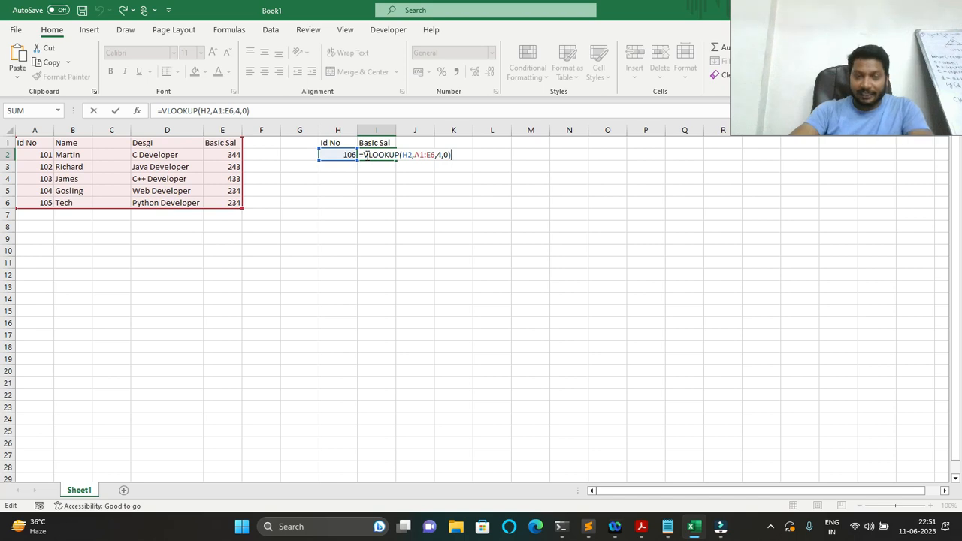
left_click(362, 155)
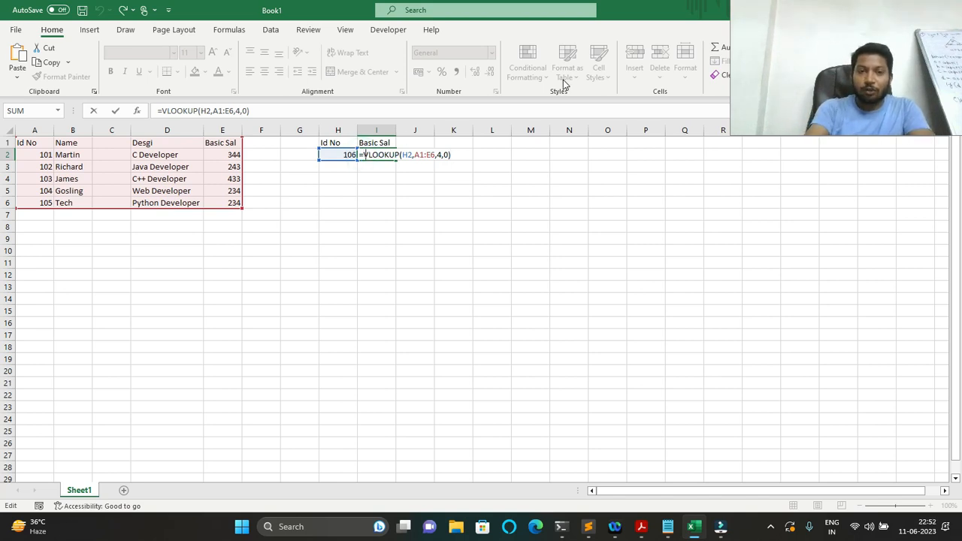
type("ife")
key("Tab")
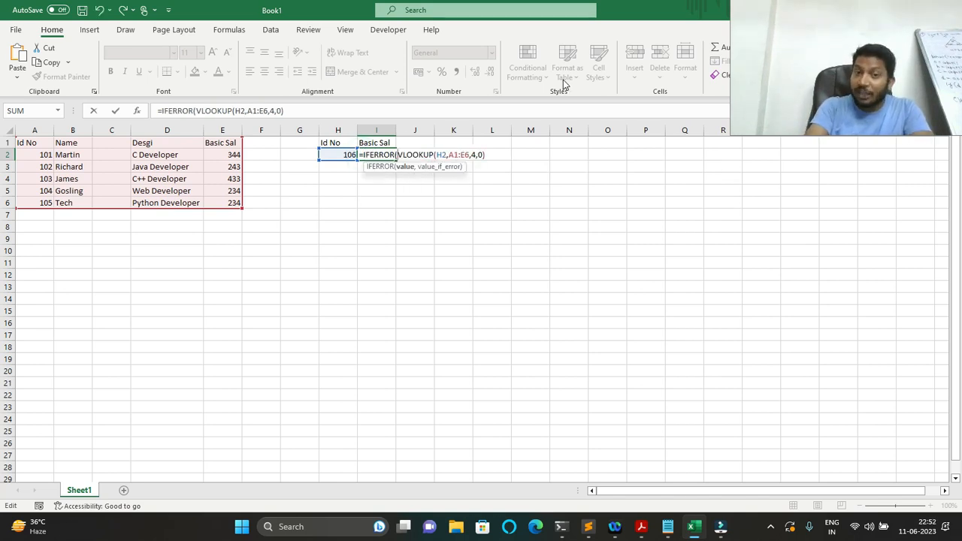
key("Right")
key("Right")
key("Right")
key("Right")
key("Right")
key("Right")
key("Right")
key("Right")
key("Right")
key("Right")
key("Right")
key("Right")
key("Right")
key("Right")
key("Right")
key("Right")
key("Right")
key("Right")
key("Right")
key("Right")
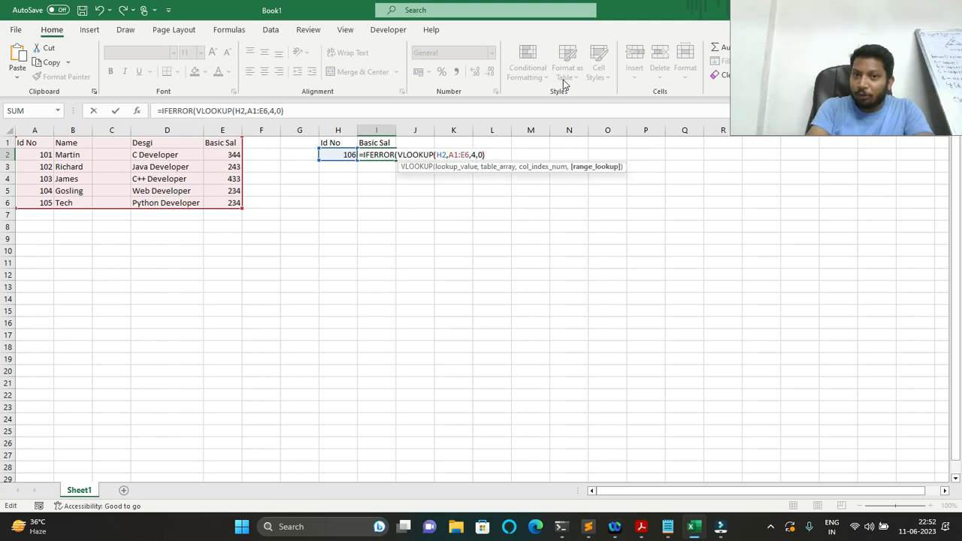
type(",")
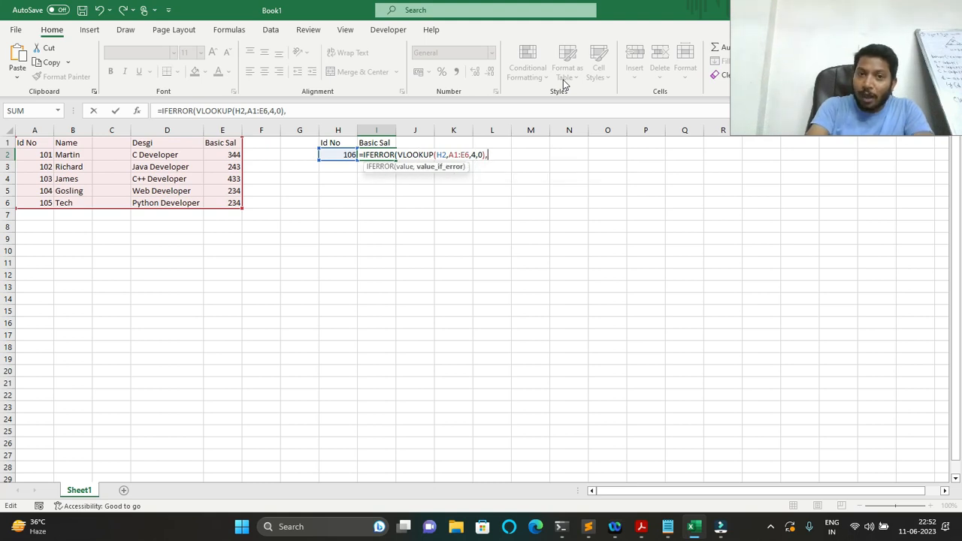
type("\"Invali")
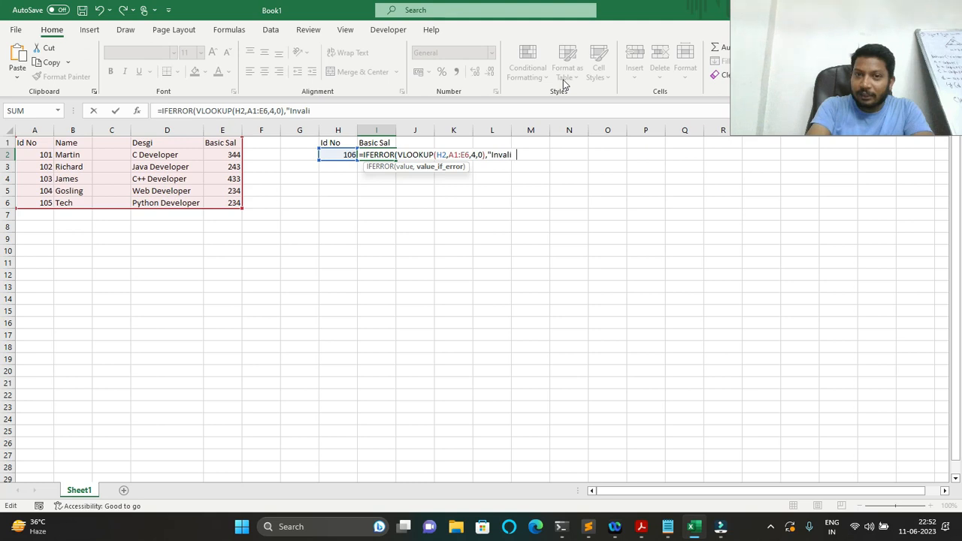
type("d Key\")")
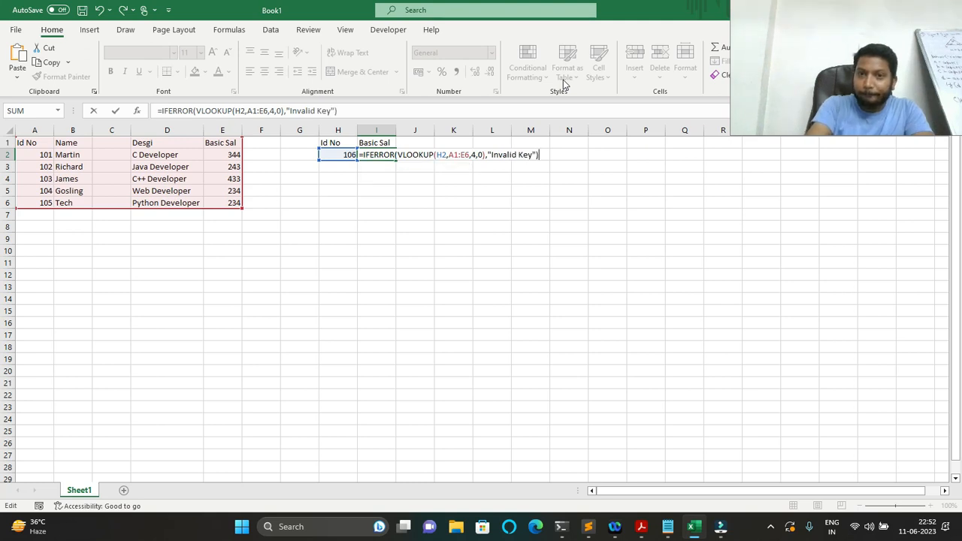
key("Return")
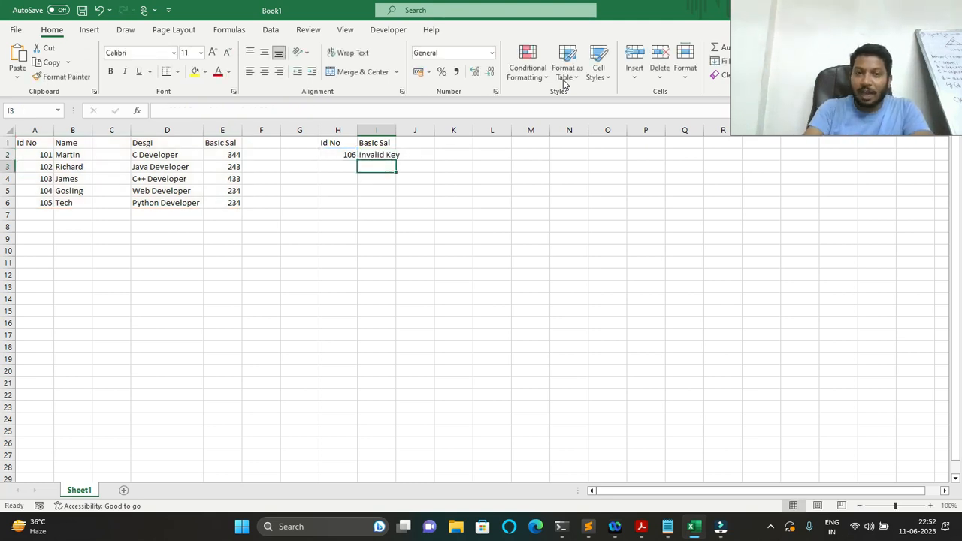
Test the IFERROR lookup with Id No 101 in H2, and finish with 102 as the lookup value
key("Up")
key("Left")
type("101")
key("Return")
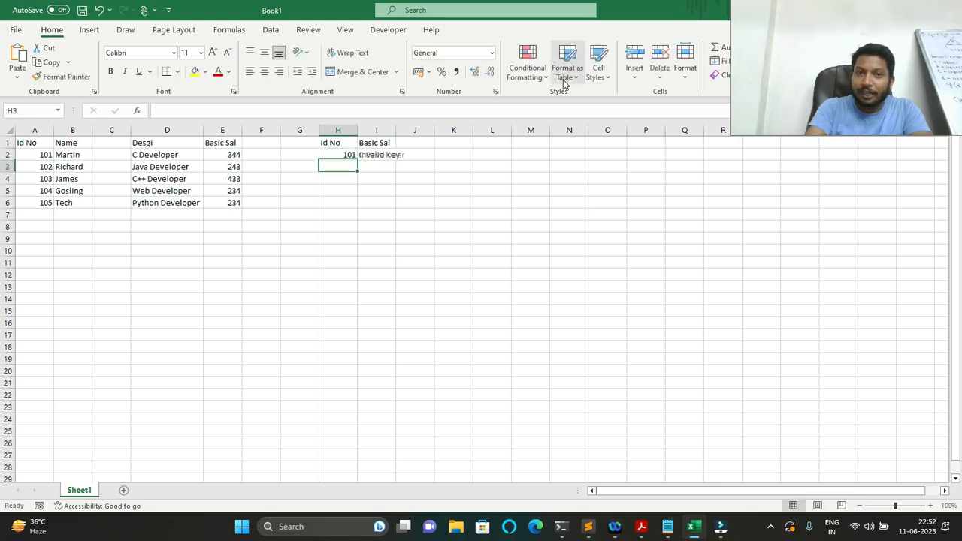
key("Up")
type("102")
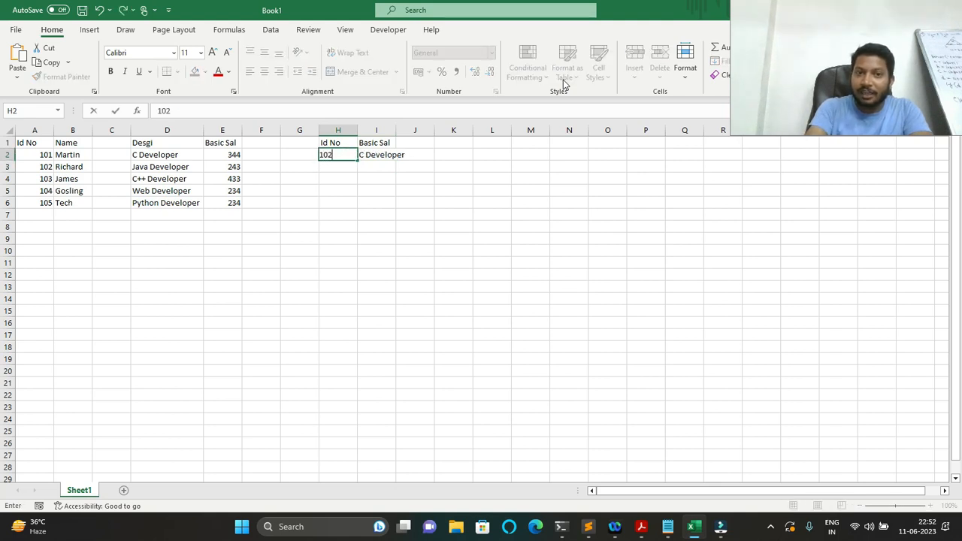
key("Return")
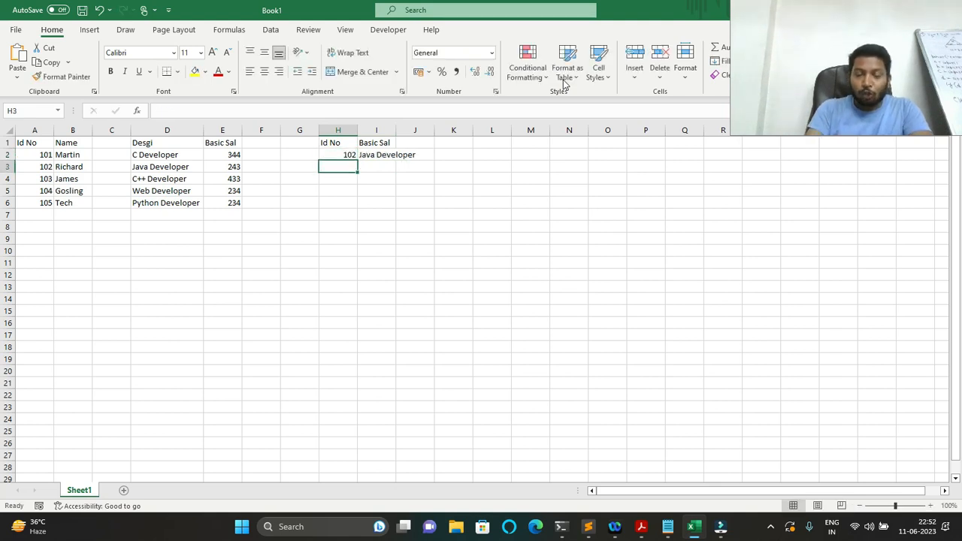
Add a second lookup block with the headings Id No in H4 and Basic Sal in I4, and enter 101 in H5
key("Down")
type("Id No")
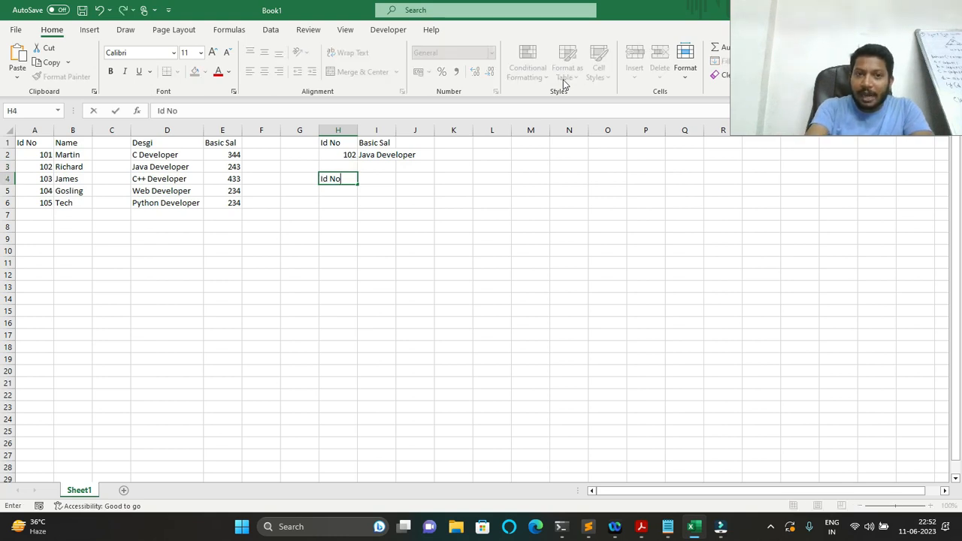
key("Tab")
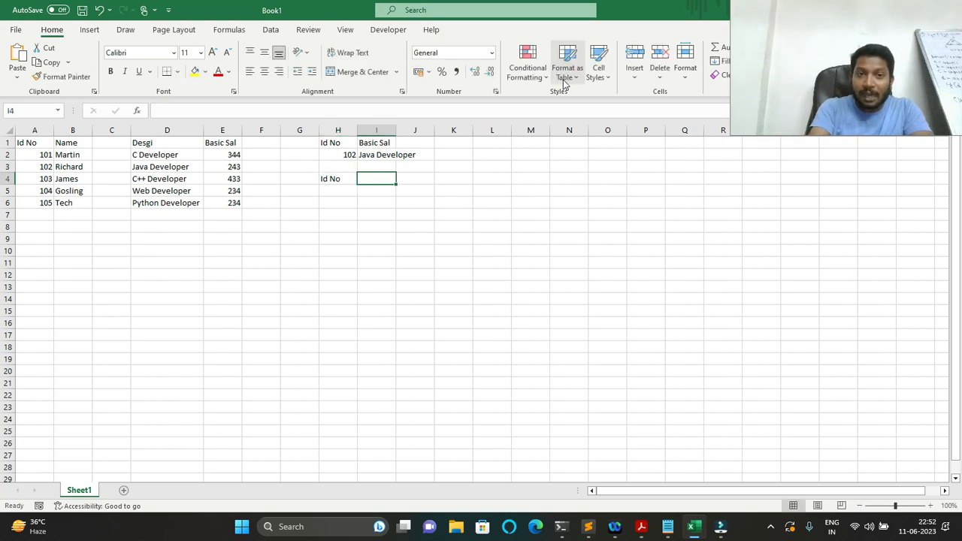
type("Basic Sal")
key("Return")
type("101")
key("Return")
Delete the entire blank column between the Name and Desgi columns of the employee table
key("Right")
key("Up")
key("Left")
key("Left")
key("Left")
key("Left")
key("Left")
key("Left")
key("Left")
key("Up")
key("Right")
key("Right")
key("Left")
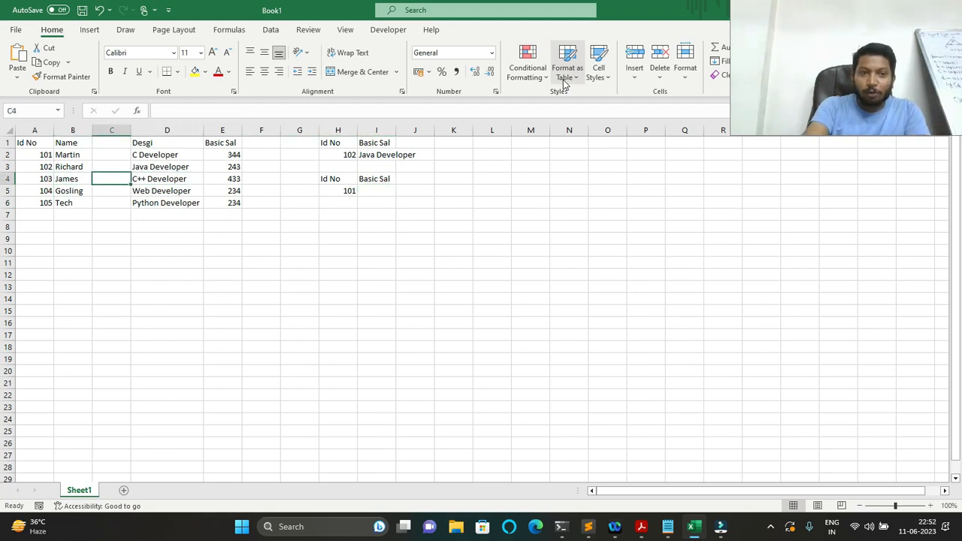
key("ctrl+minus")
key("c")
key("Return")
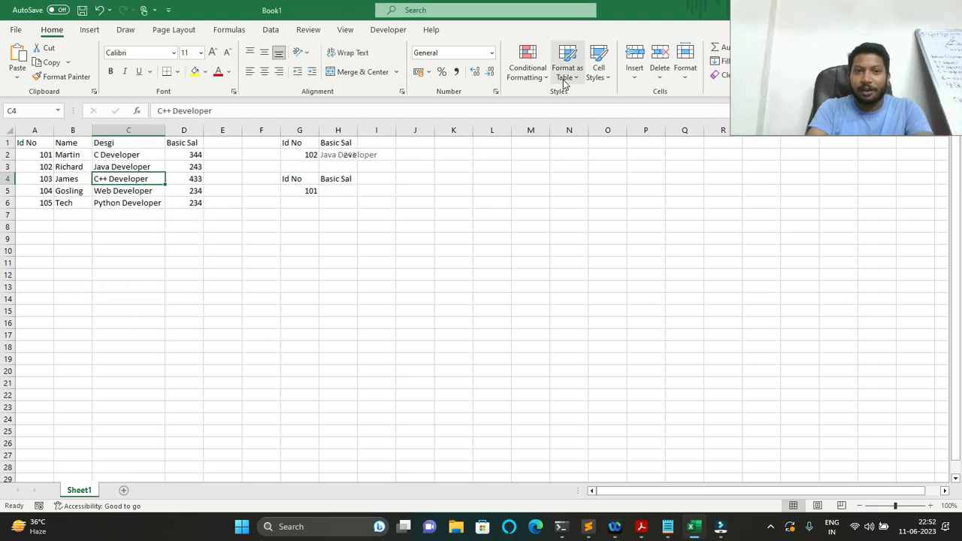
Start an XLOOKUP formula in H5 with G5 as the lookup value
key("Right")
key("Right")
key("Right")
key("Right")
key("Right")
key("Down")
key("Up")
key("Up")
key("Up")
key("Down")
key("Down")
key("Down")
type("=xl")
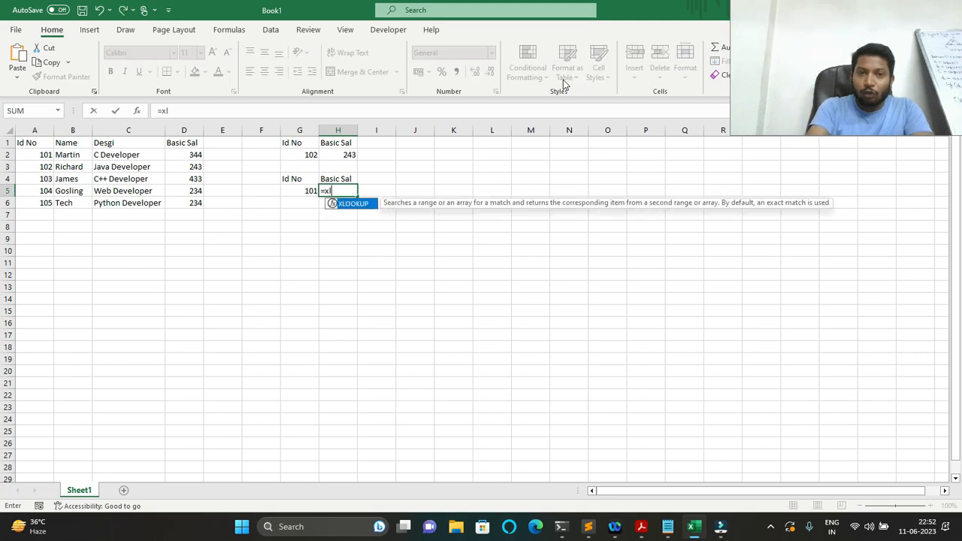
key("Tab")
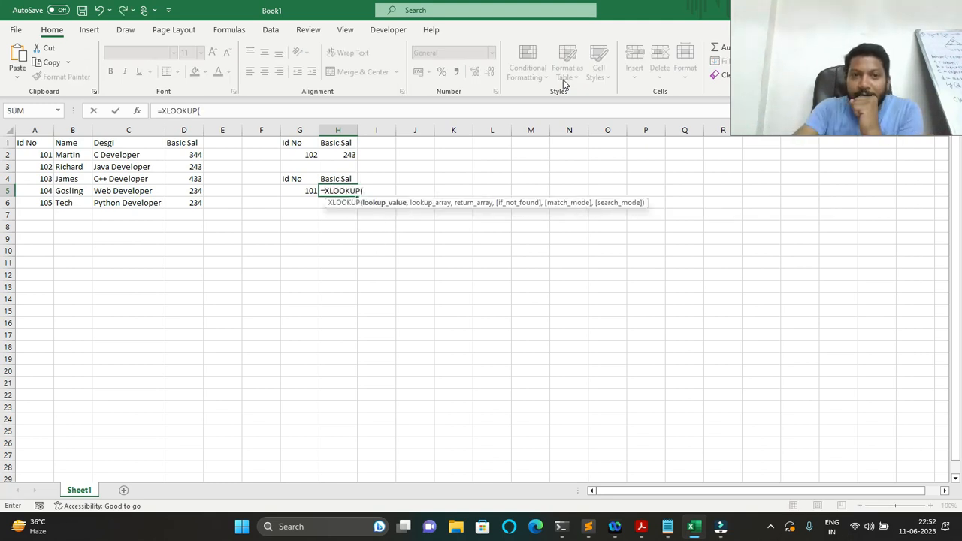
left_click(289, 190)
type(",")
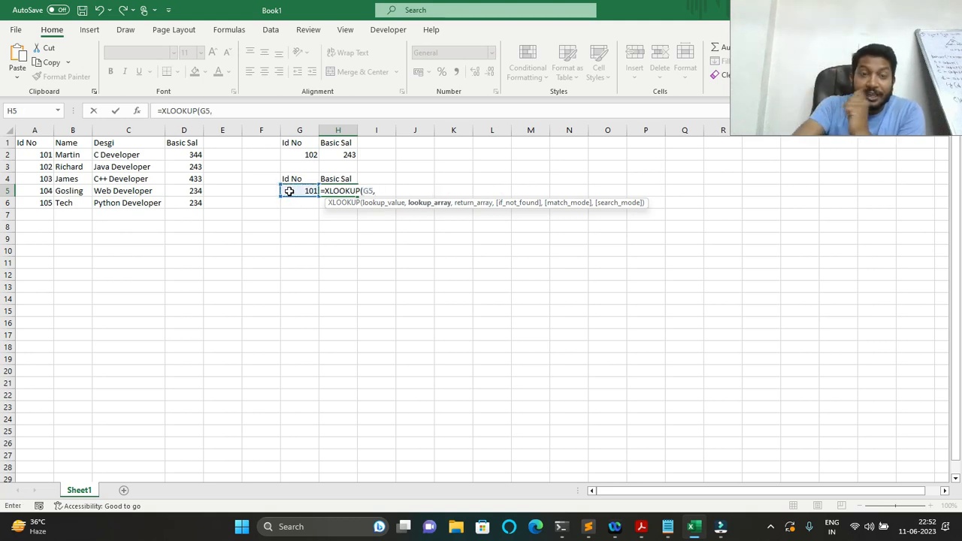
Give the XLOOKUP formula A1:A6 as the lookup array and D1:D6 as the return array
left_click(32, 143)
left_click_drag(31, 144, 35, 203)
type(",")
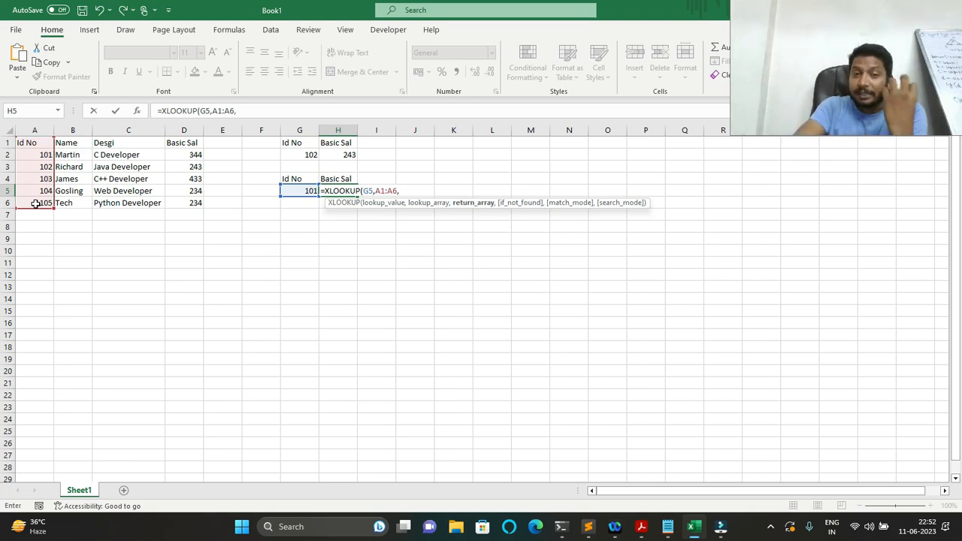
left_click(182, 143)
left_click_drag(184, 152, 184, 203)
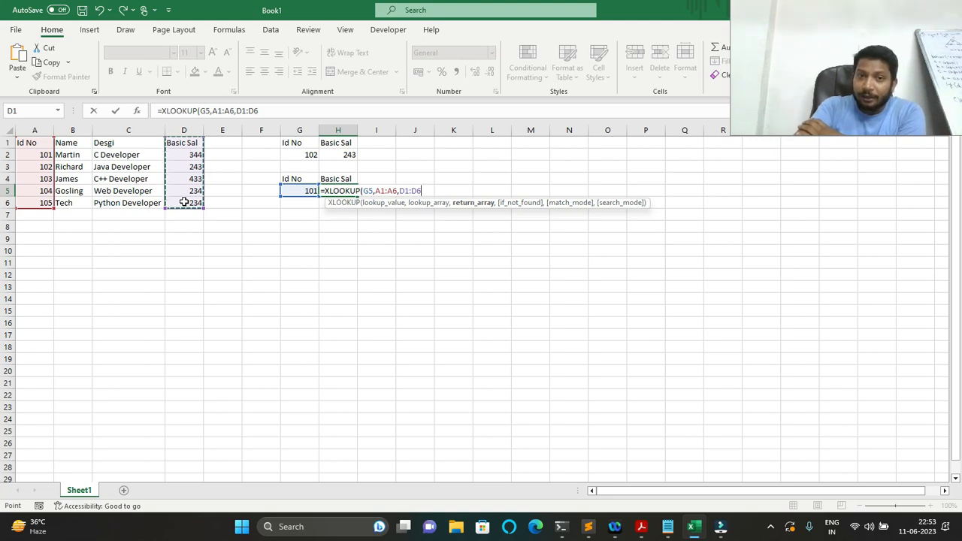
type(",")
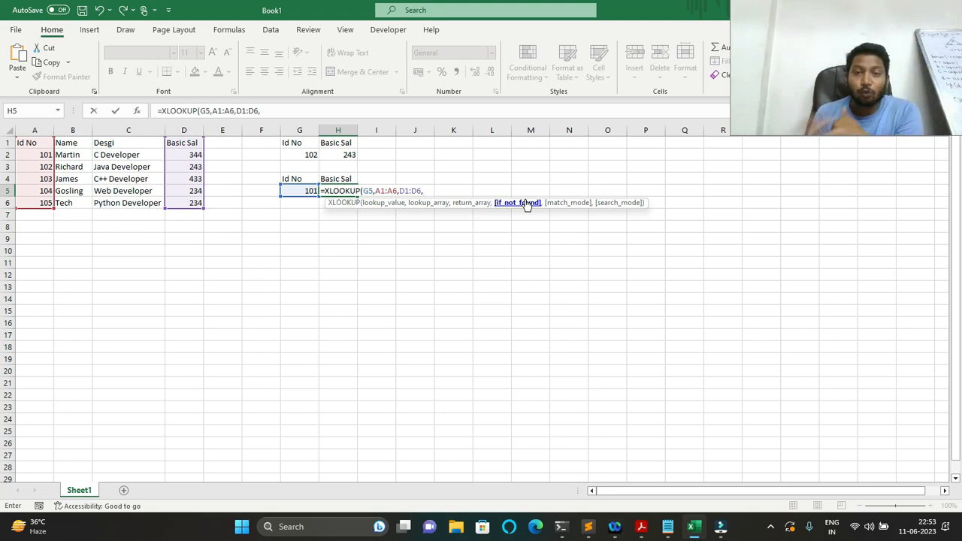
Complete the XLOOKUP formula in H5 with "Invalid Key" as the if_not_found value
type("\"")
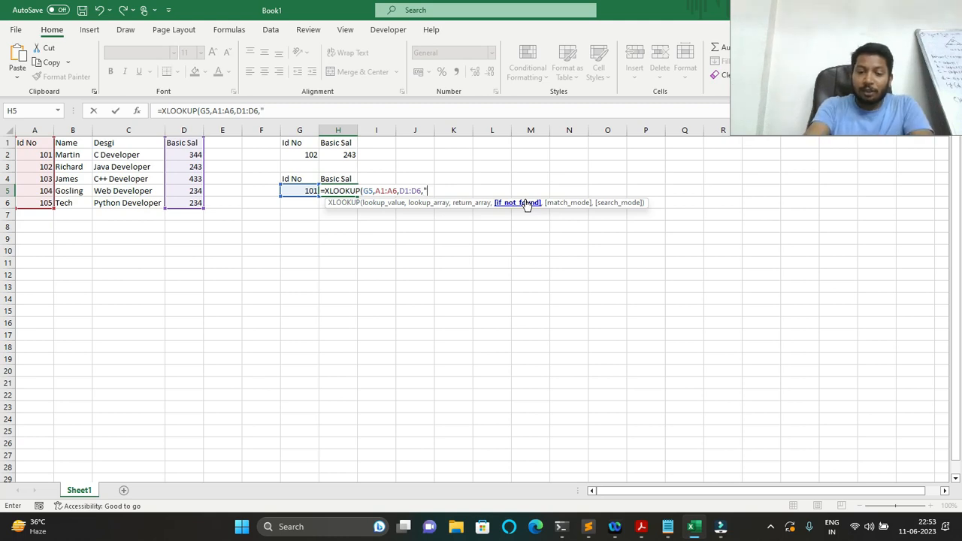
type("Invalid ")
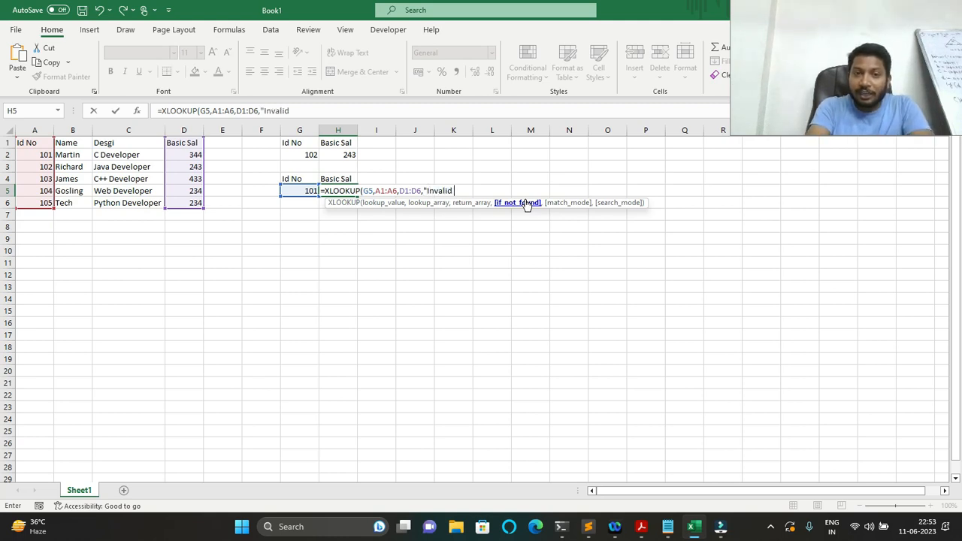
type("Key\")")
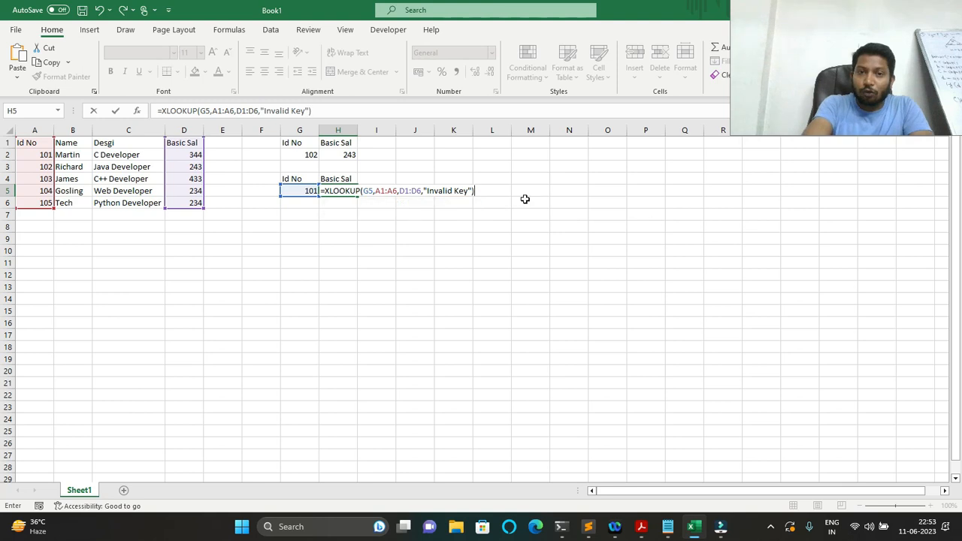
key("Return")
Change the XLOOKUP block's lookup Id No in G5 to 102
key("Up")
key("Left")
key("Right")
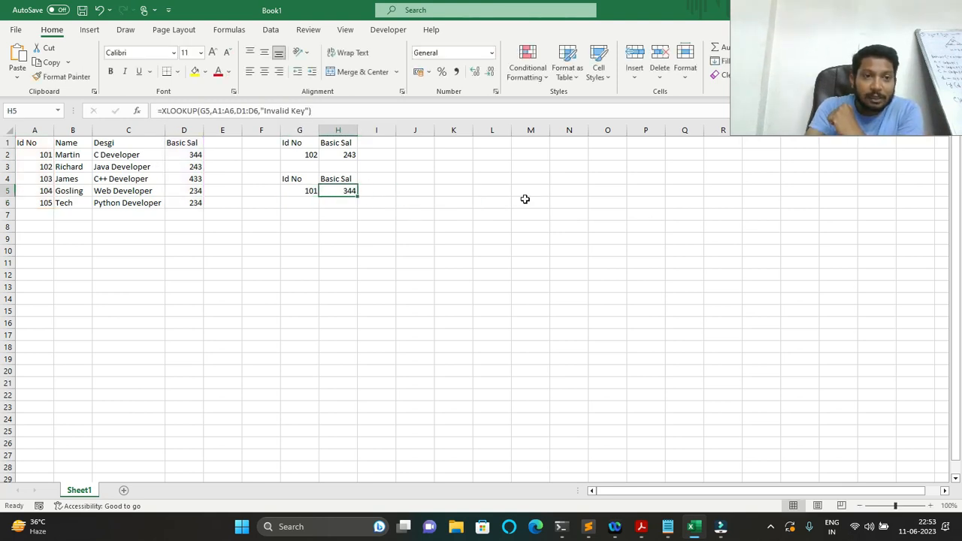
key("Left")
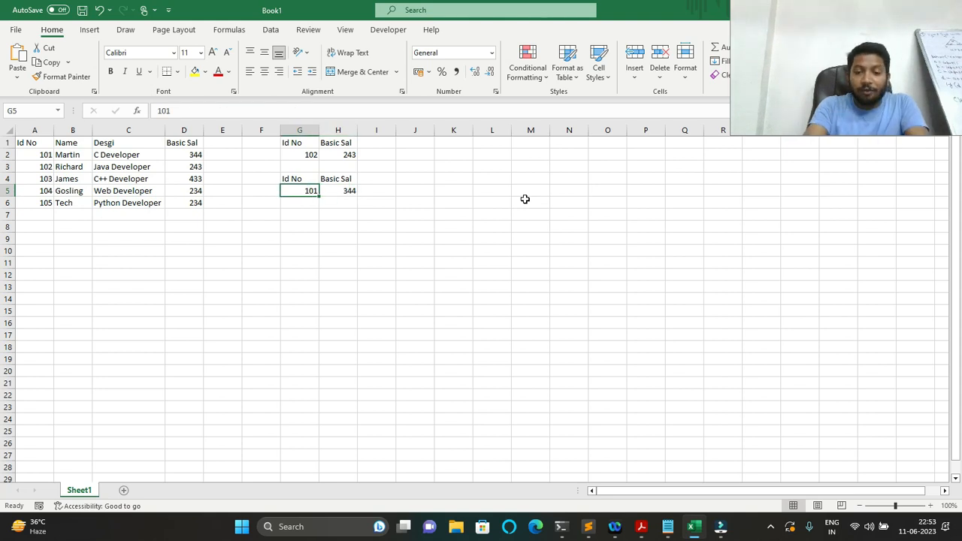
type("102")
key("Return")
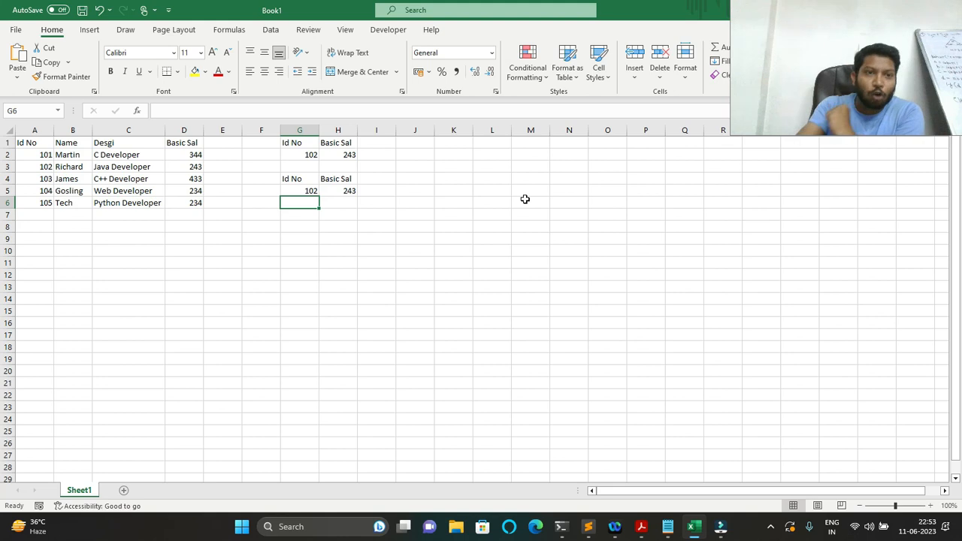
Insert an entire column before the Desgi column to test both lookup formulas
left_click(126, 167)
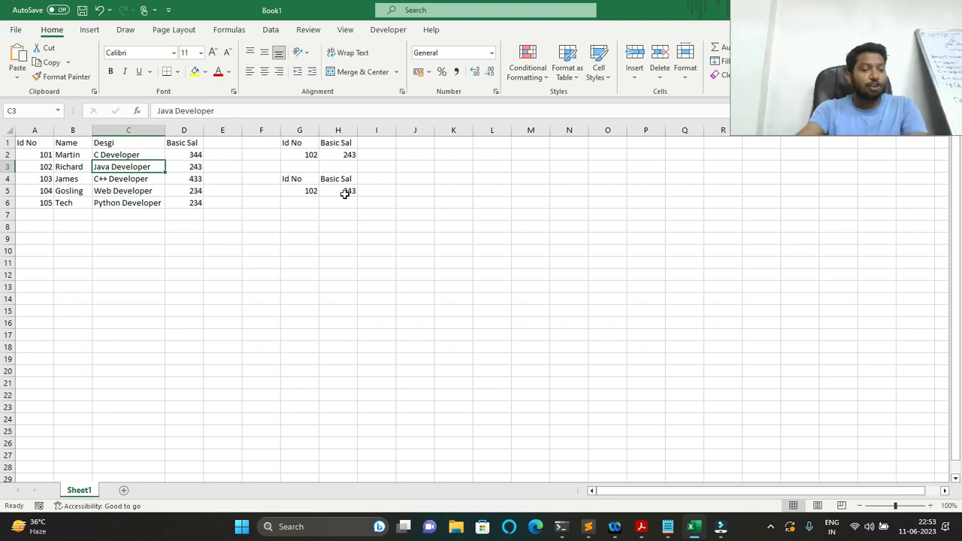
key("ctrl+shift+plus")
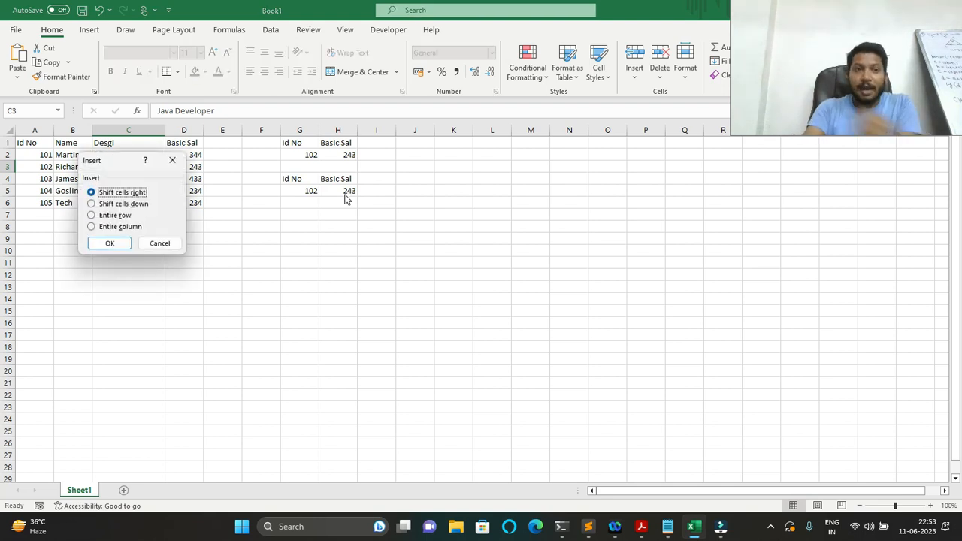
left_click(129, 226)
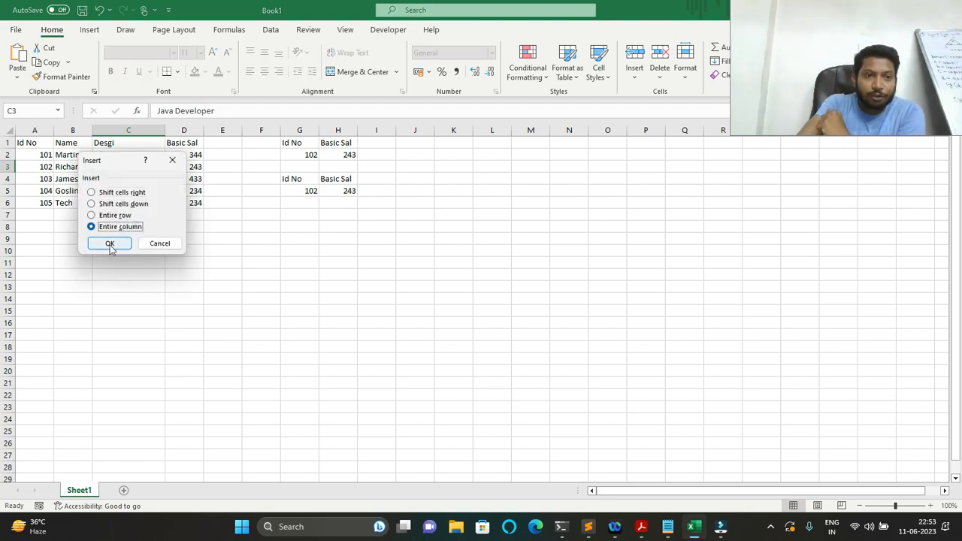
left_click(109, 243)
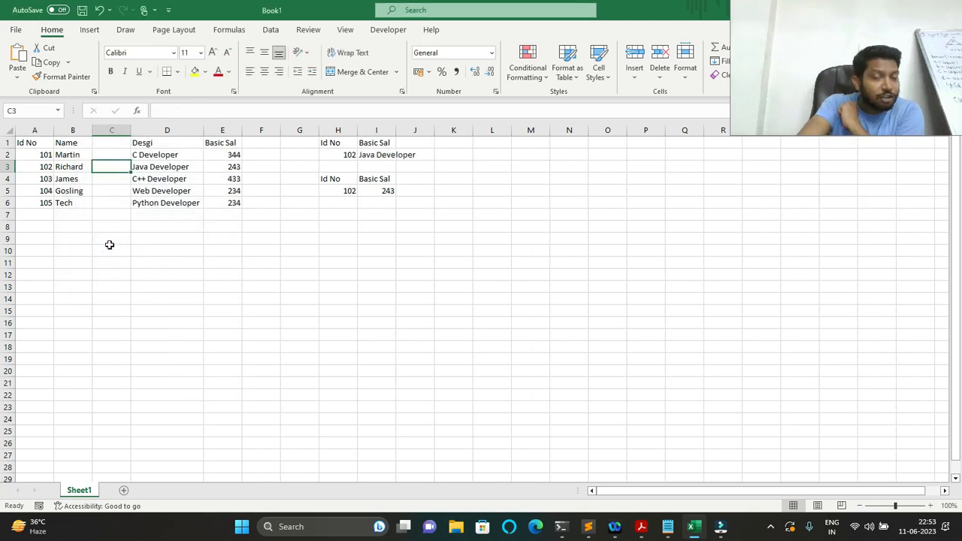
Change the VLOOKUP block's lookup Id No in H2 to 106 to test a missing key
left_click(364, 153)
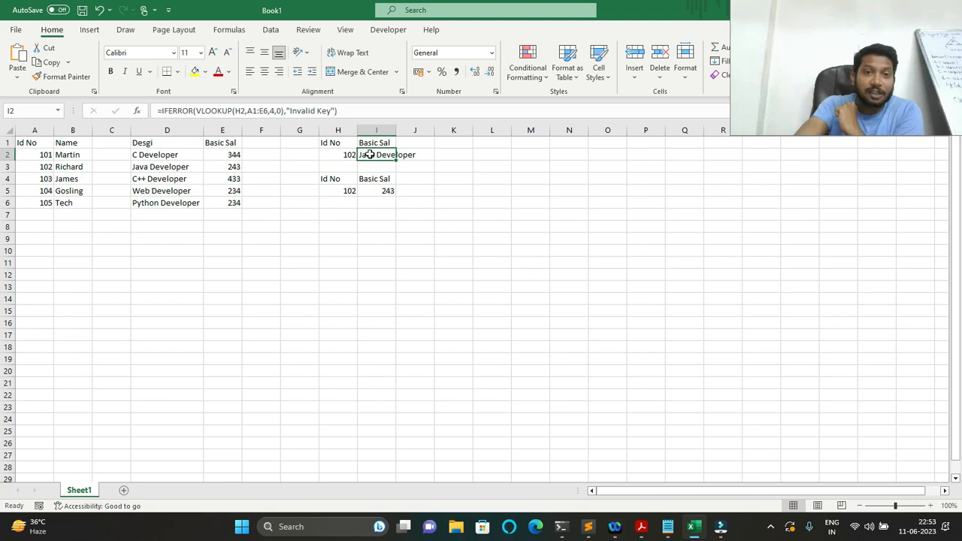
double_click(366, 154)
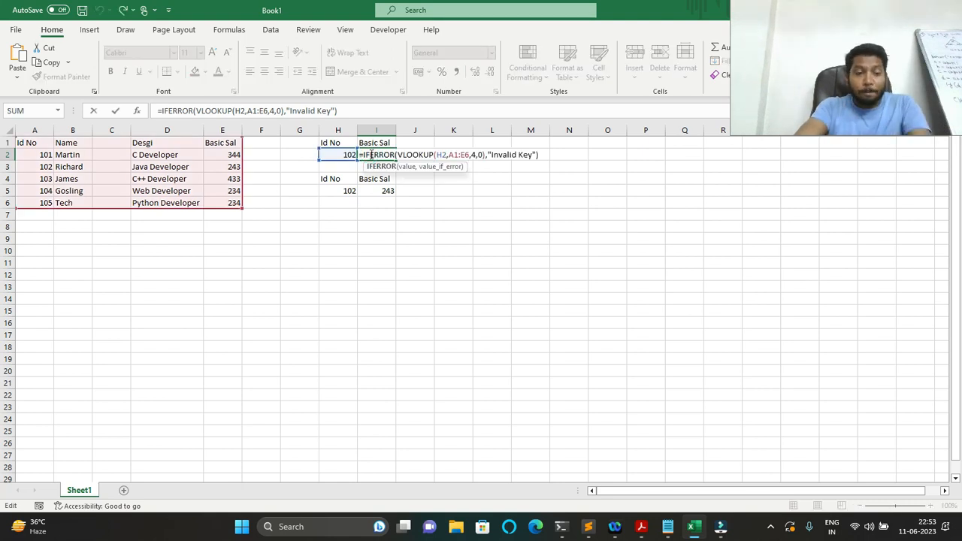
left_click(337, 154)
type("10")
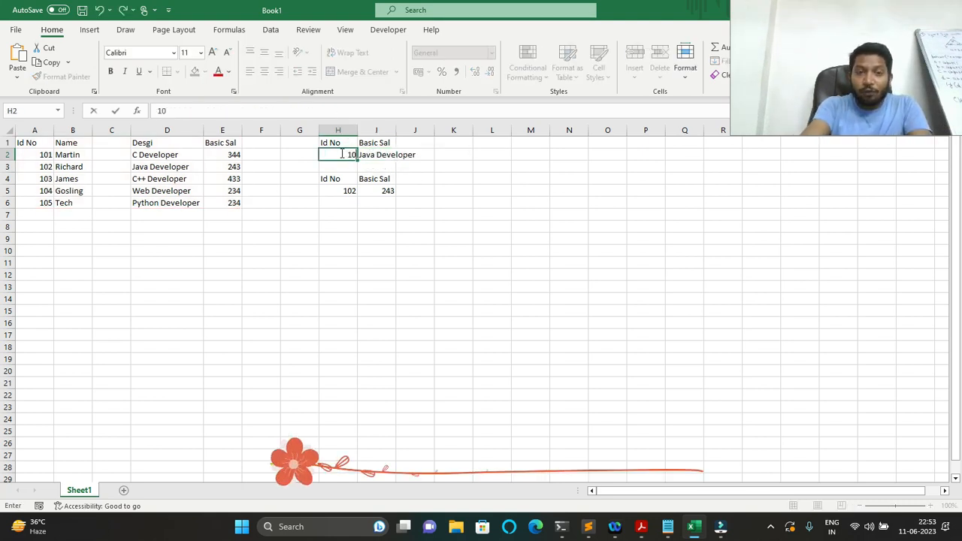
type("6")
key("Return")
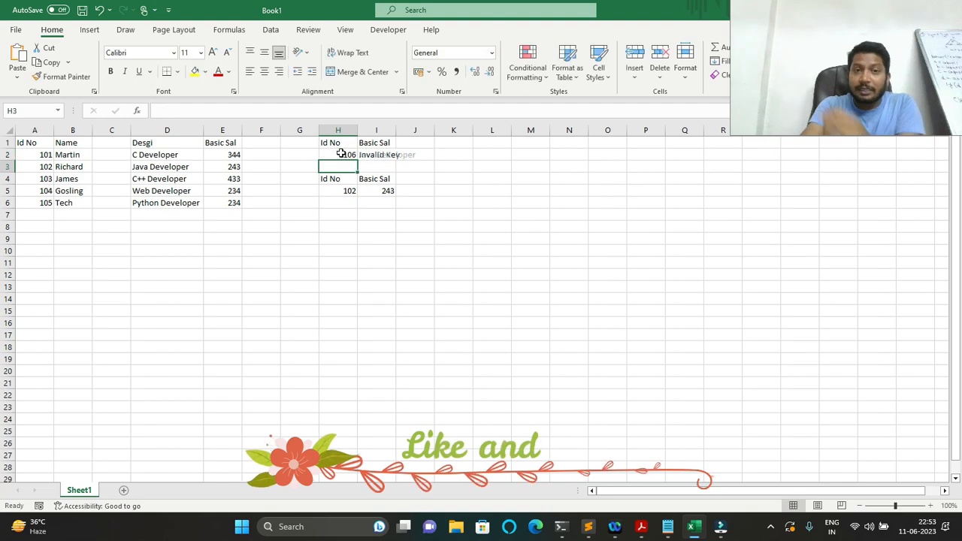
Examine the IFERROR wrapper and "Invalid Key" argument of the VLOOKUP formula in I2, and compare them with the XLOOKUP formula in I5
double_click(381, 154)
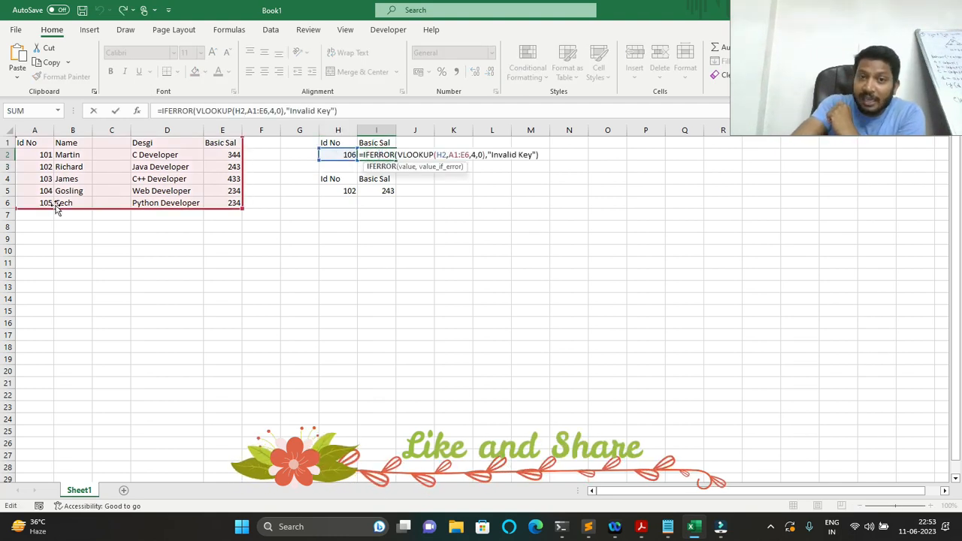
left_click(364, 155)
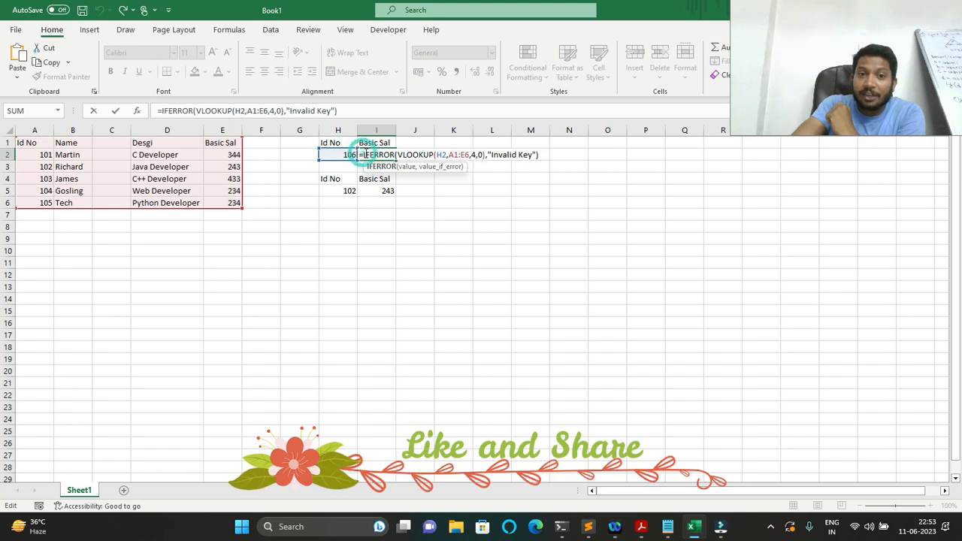
left_click_drag(364, 155, 396, 155)
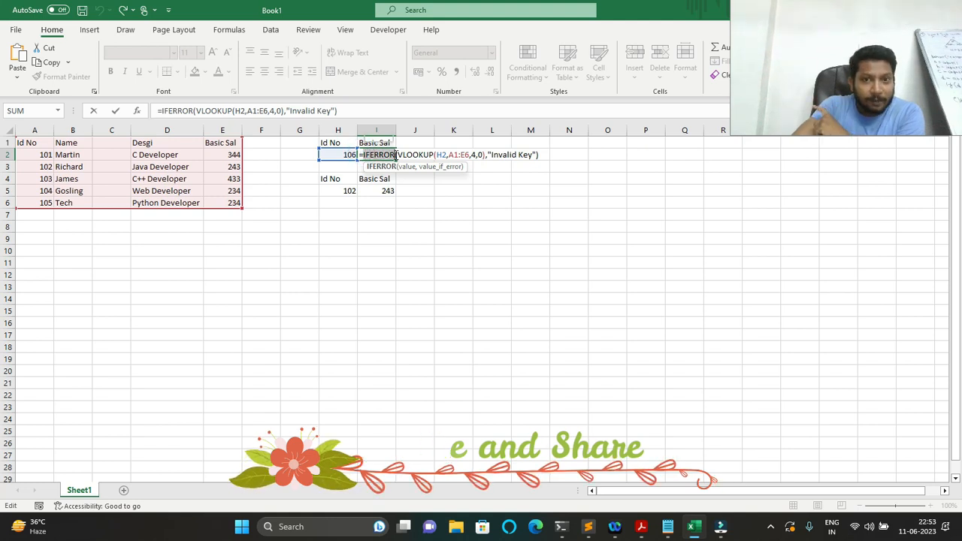
left_click_drag(491, 155, 531, 157)
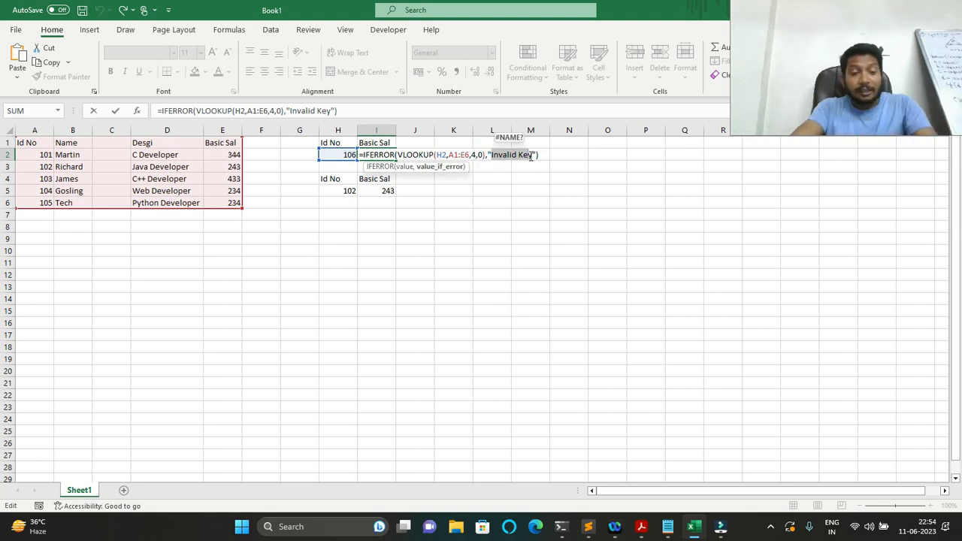
key("Escape")
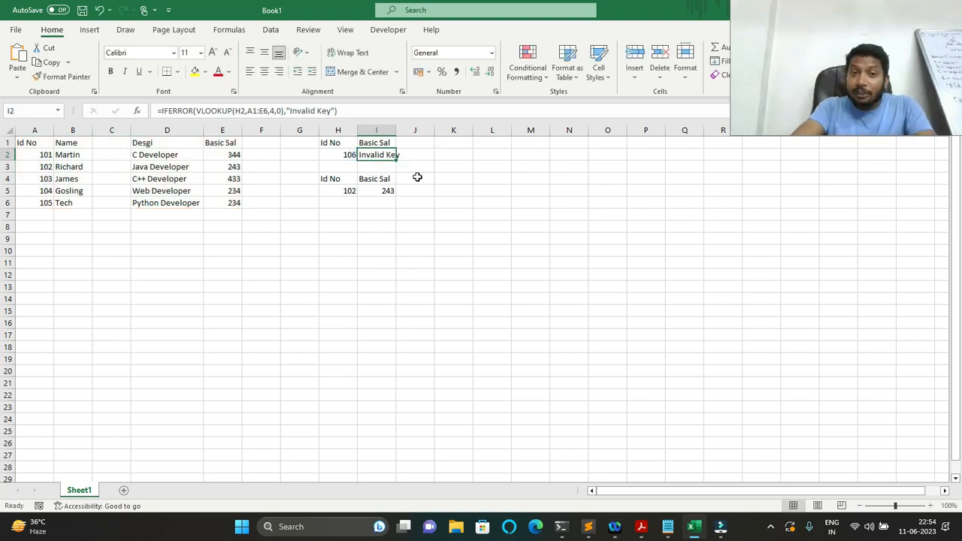
double_click(370, 190)
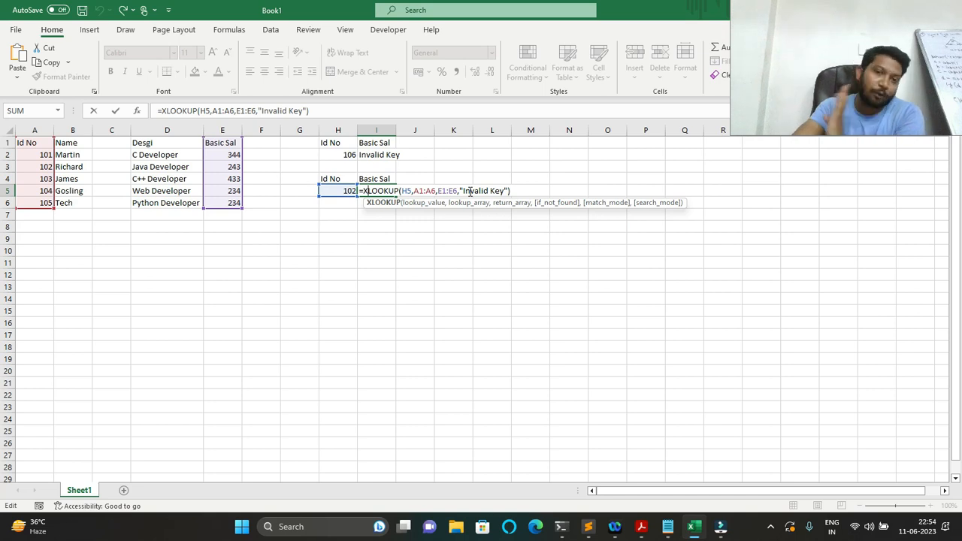
key("Return")
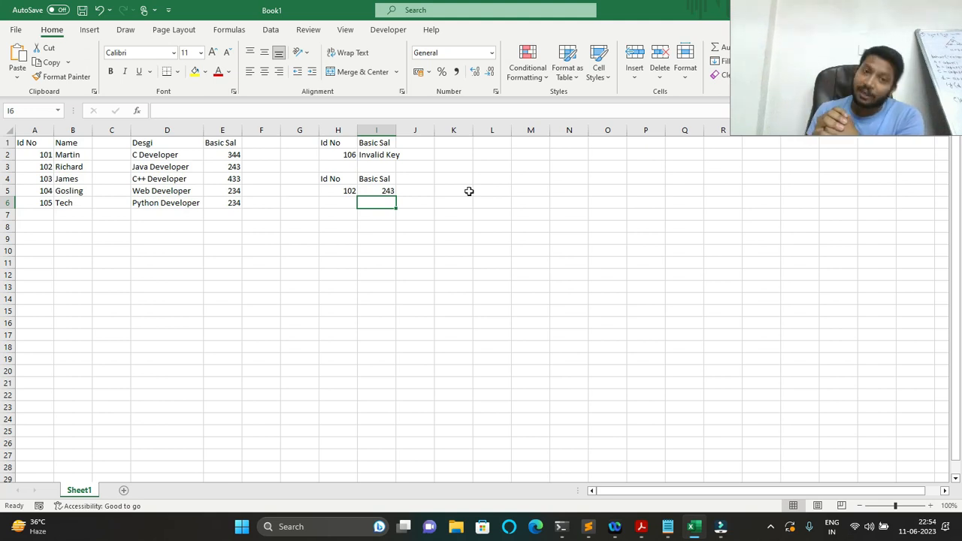
Set the VLOOKUP block's lookup Id No in H2 to 103
left_click(328, 159)
type("1")
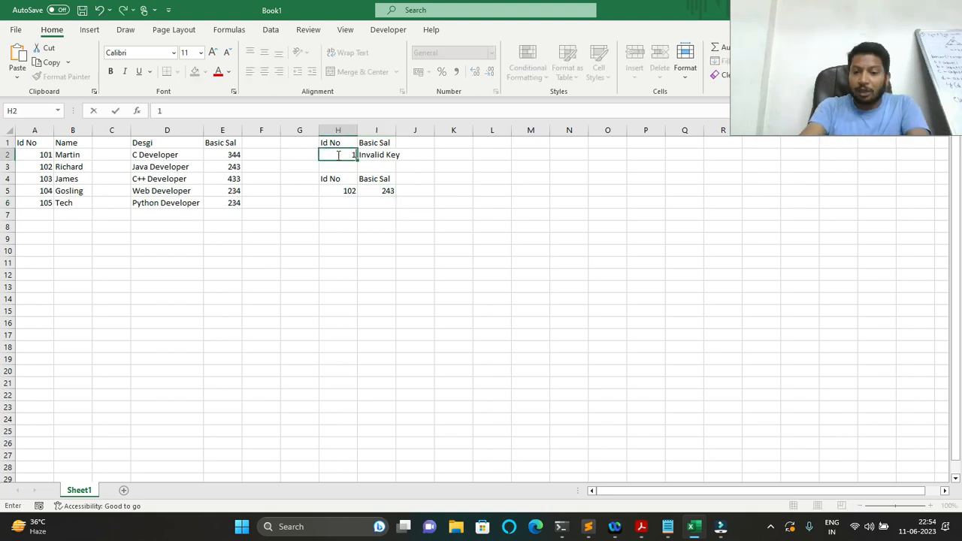
key("Return")
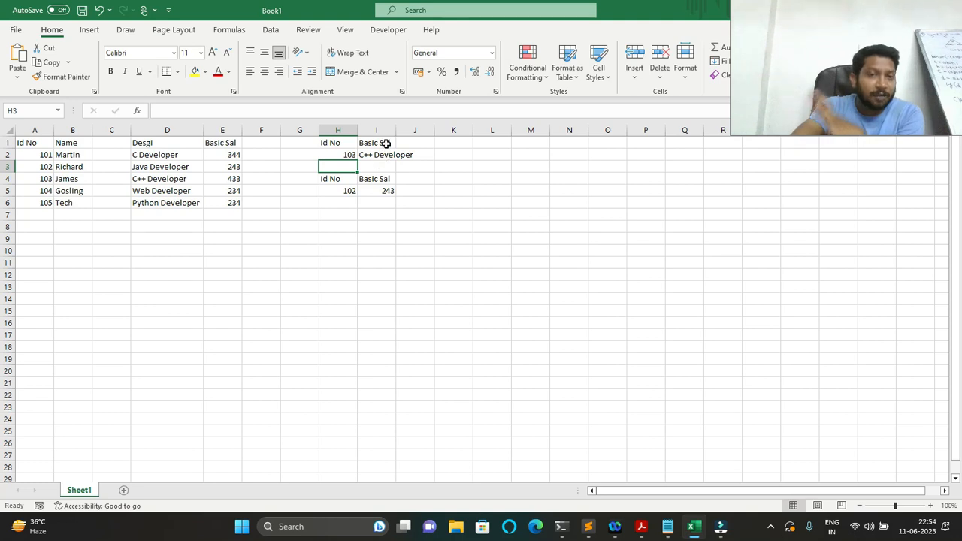
Compare the VLOOKUP result and formula in I2 with the XLOOKUP result and formula in I5
left_click(382, 151)
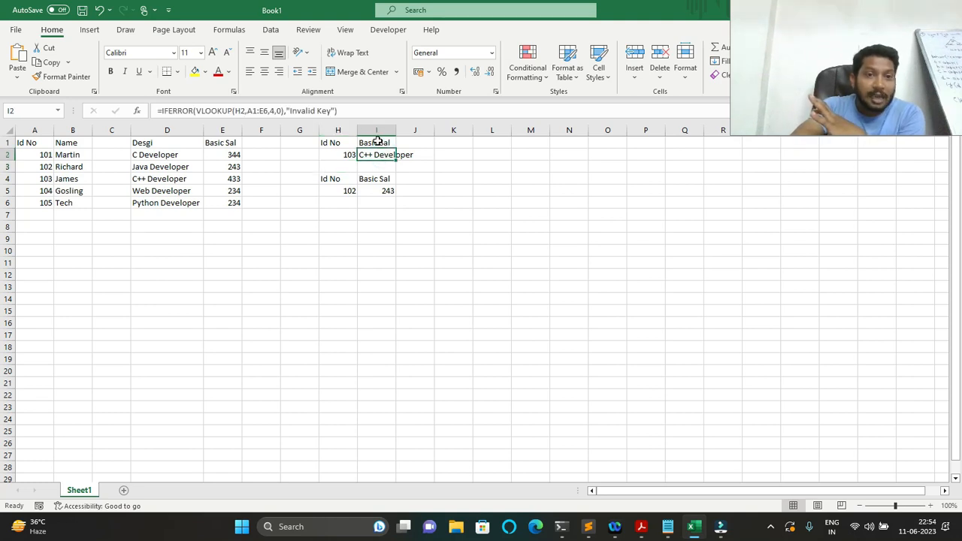
left_click(376, 143)
left_click(375, 156)
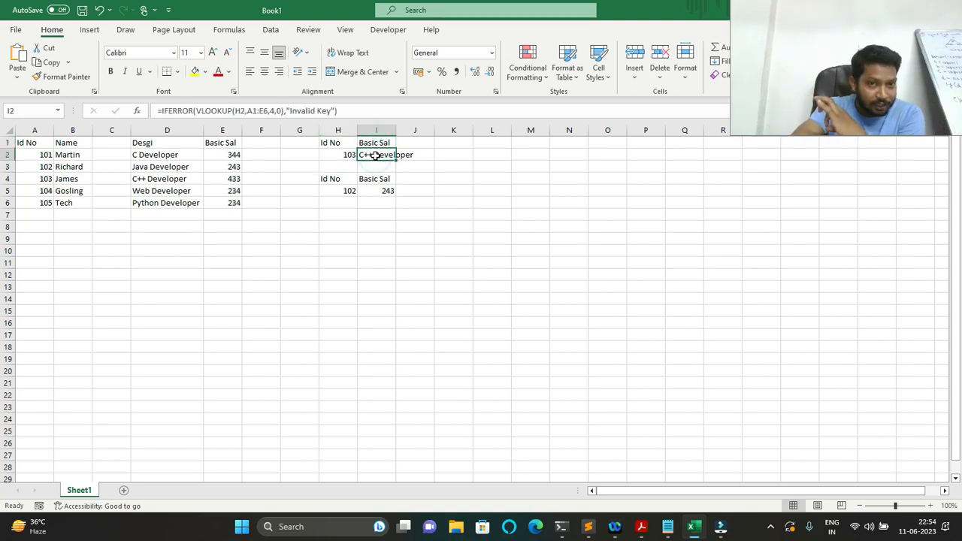
left_click(375, 191)
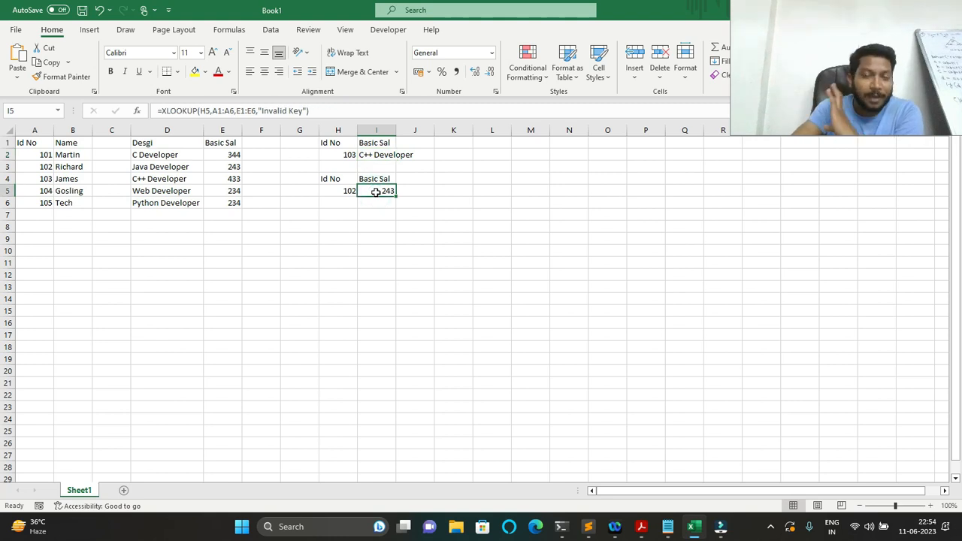